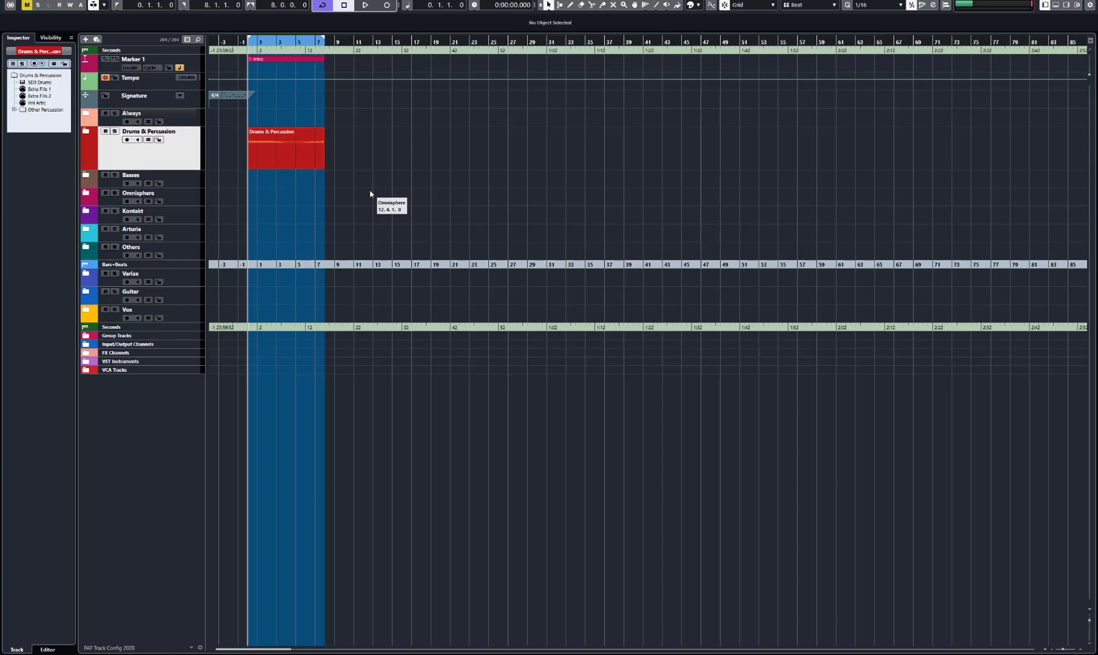
# Step: Reveal the Kontakt string tracks with Ctrl+1, browse the Brass folder, and select Cine Strings ALL
pyautogui.hotkey('ctrl', '1')
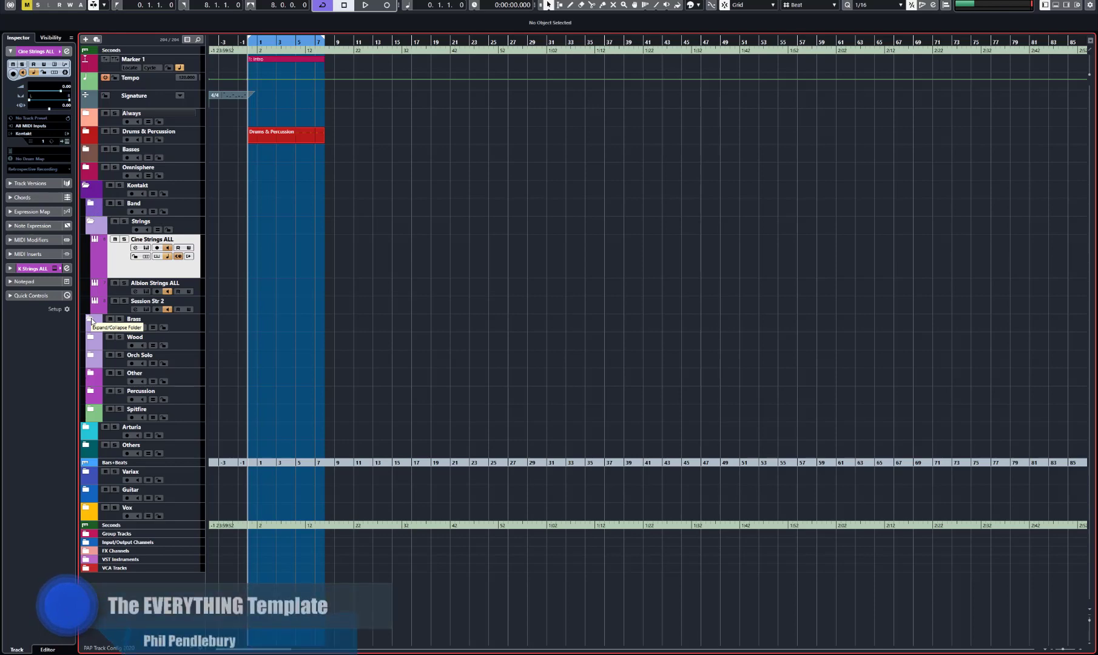
pyautogui.click(91, 318)
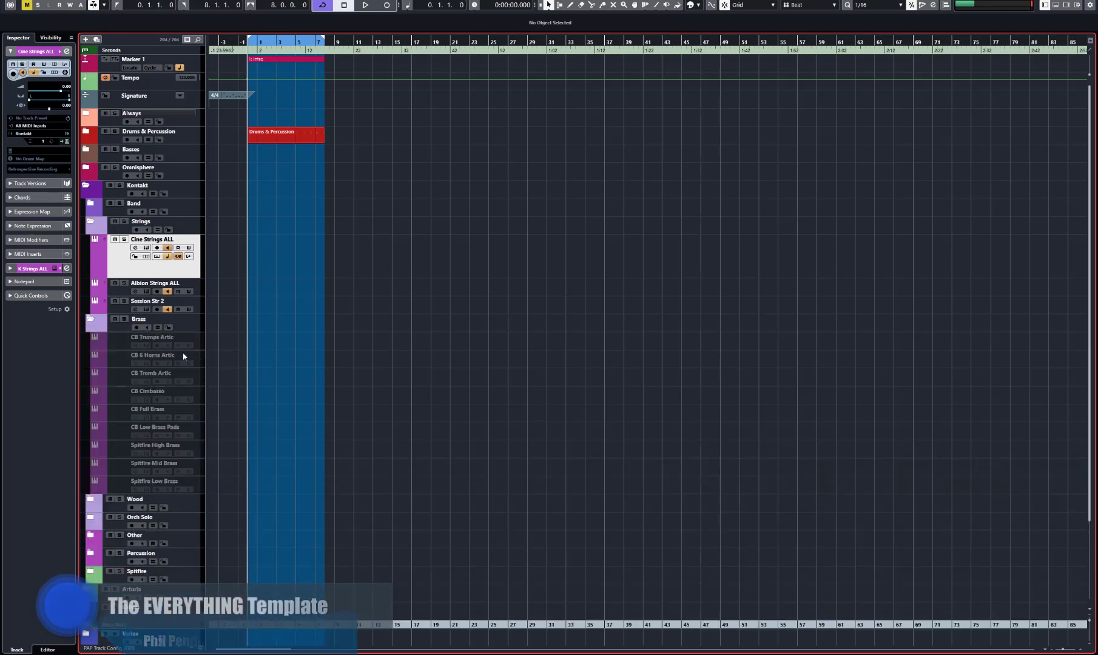
pyautogui.click(122, 373)
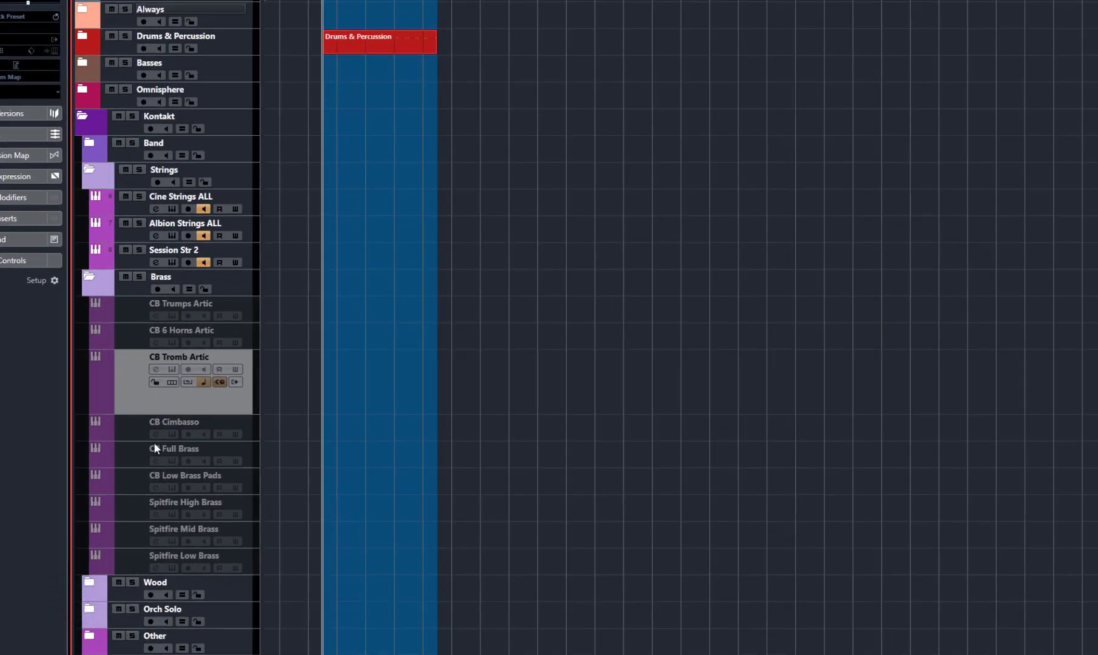
pyautogui.click(121, 397)
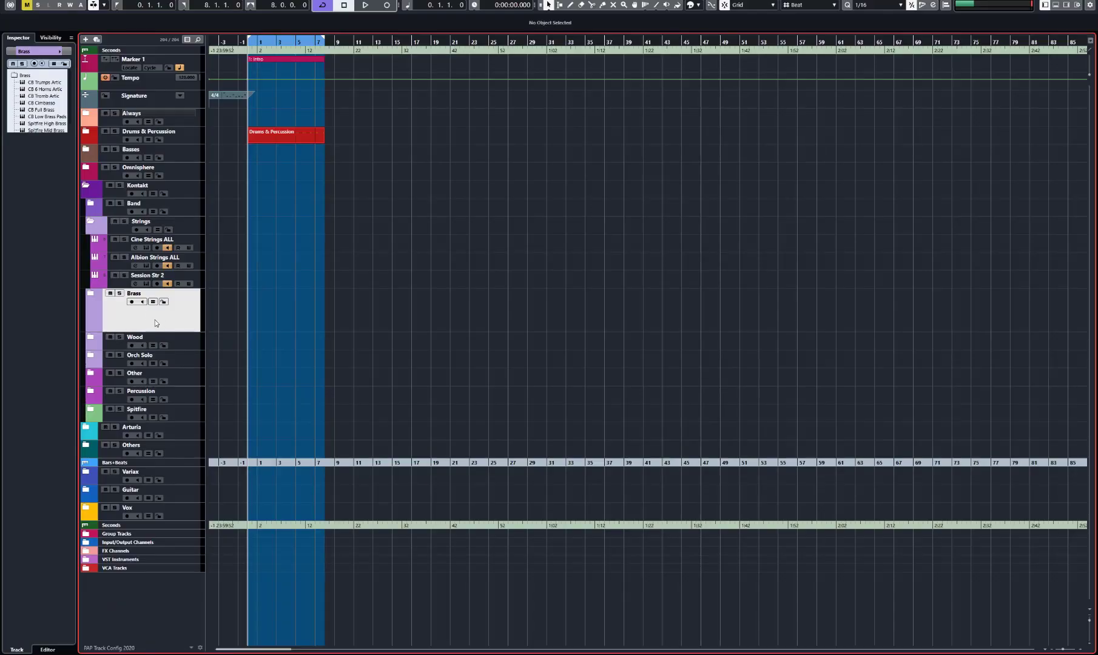
pyautogui.press('Up')
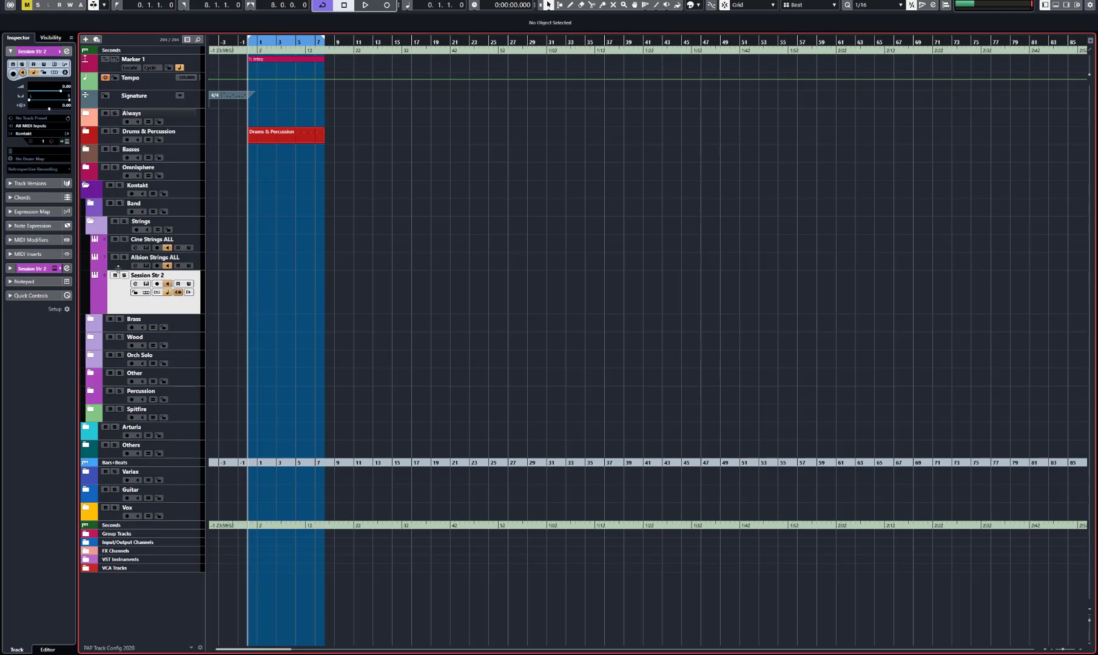
pyautogui.click(113, 249)
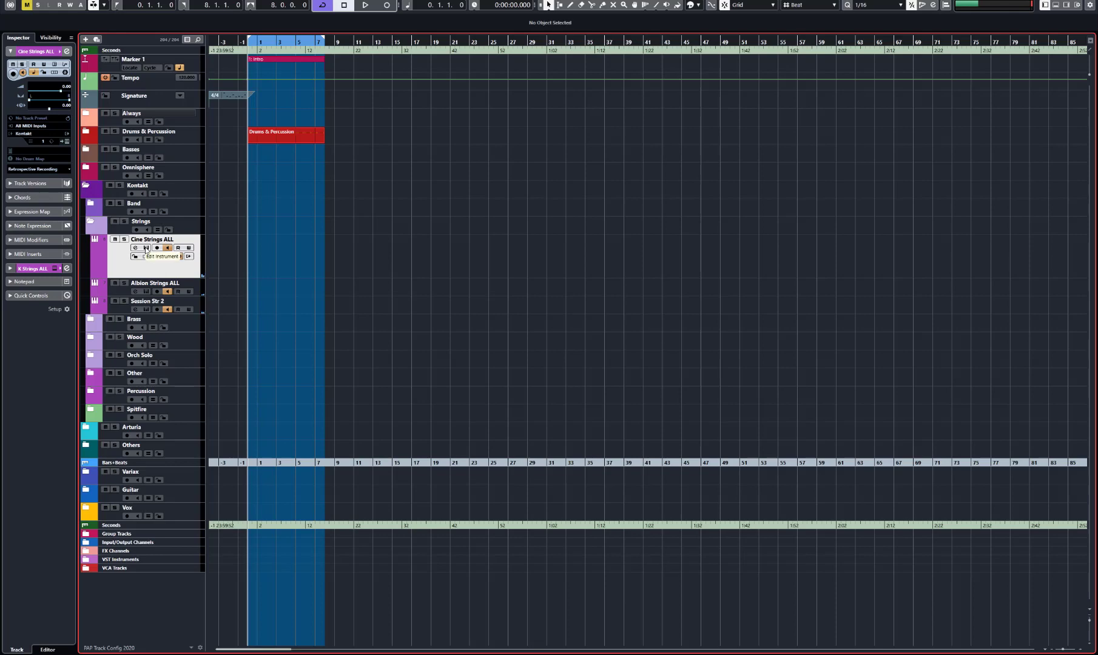
# Step: Check the Kontakt instrument on Cine Strings ALL, close it, and open MixConsole with F3
pyautogui.click(146, 248)
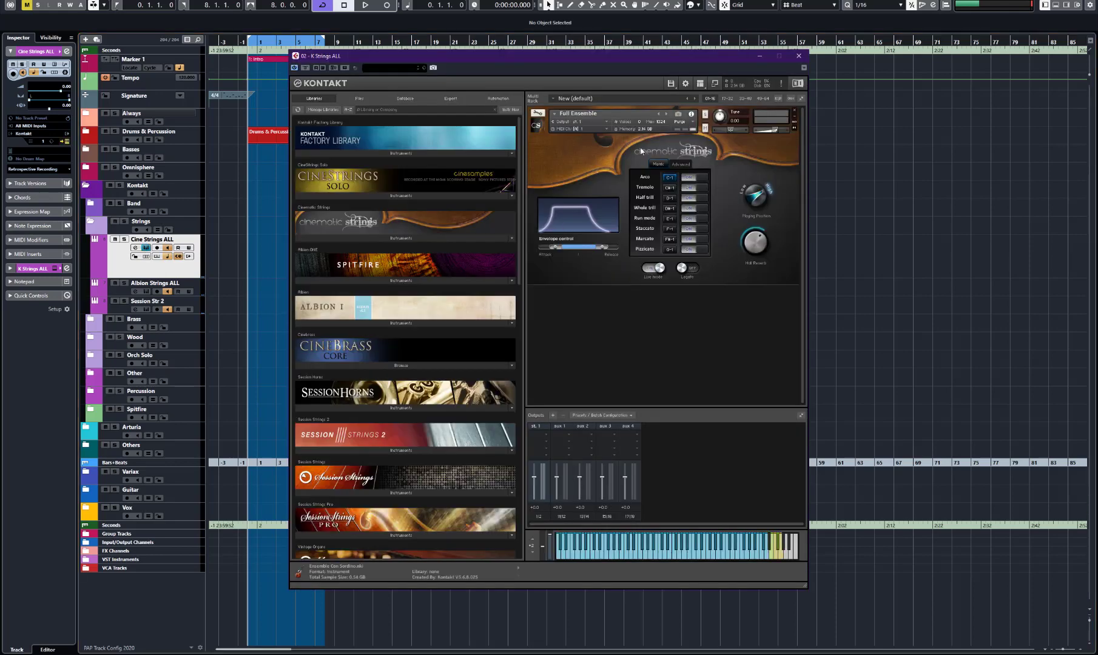
pyautogui.click(800, 58)
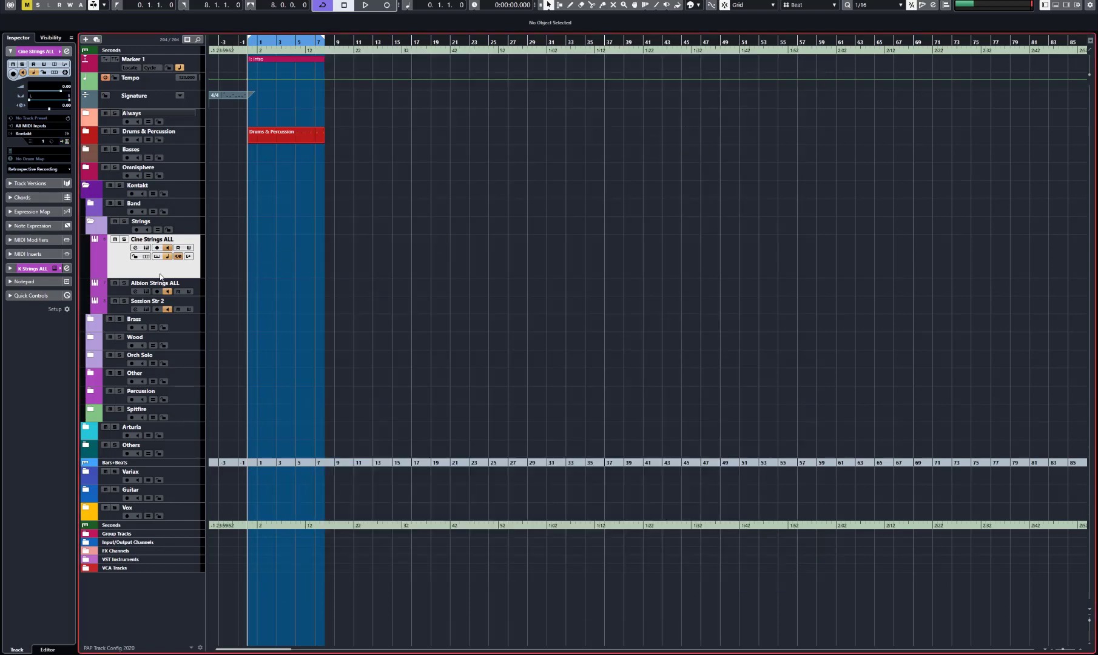
pyautogui.press('F3')
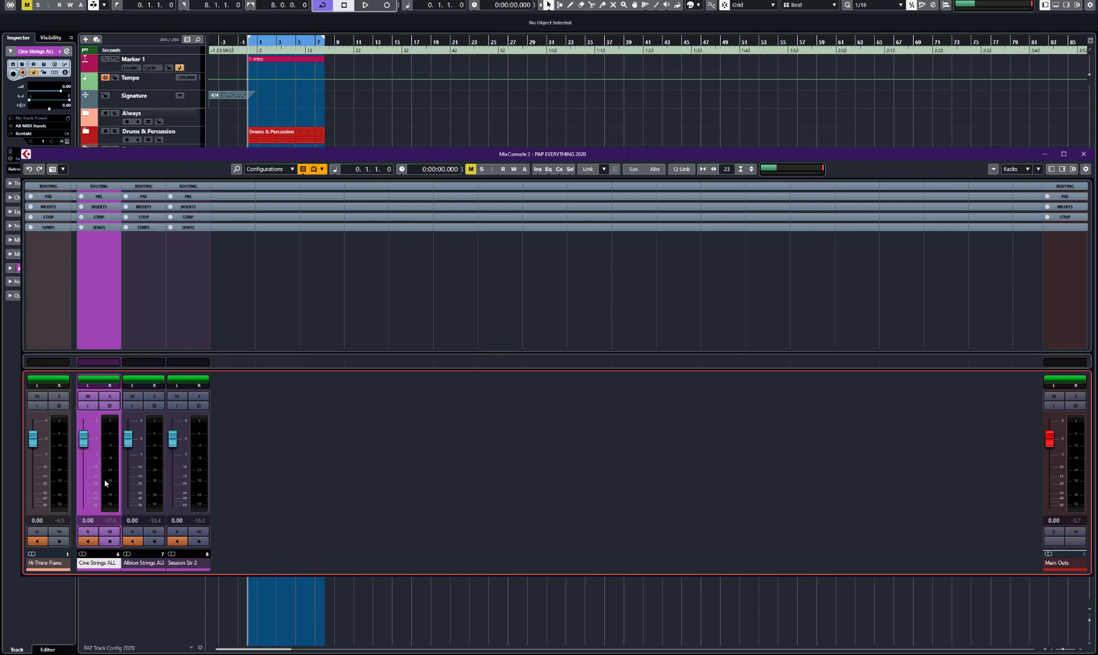
# Step: Open a second mixer with group and sum channels, scroll through it, and close MixConsole 2
pyautogui.press('F3')
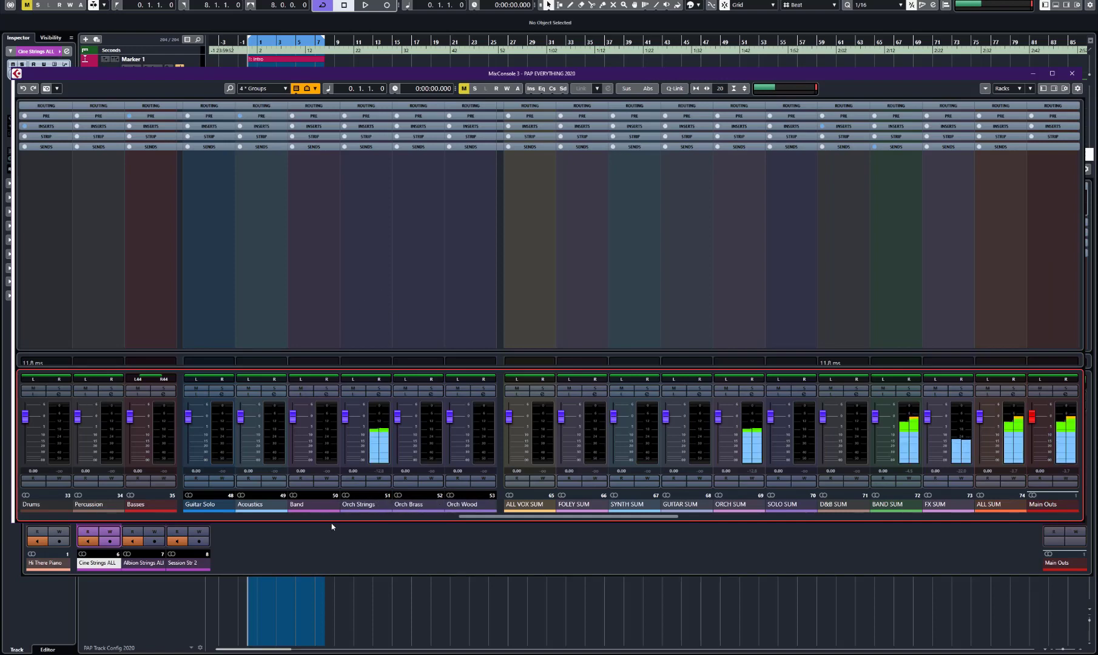
pyautogui.hscroll(-2, 476, 520)
pyautogui.hscroll(2, 540, 520)
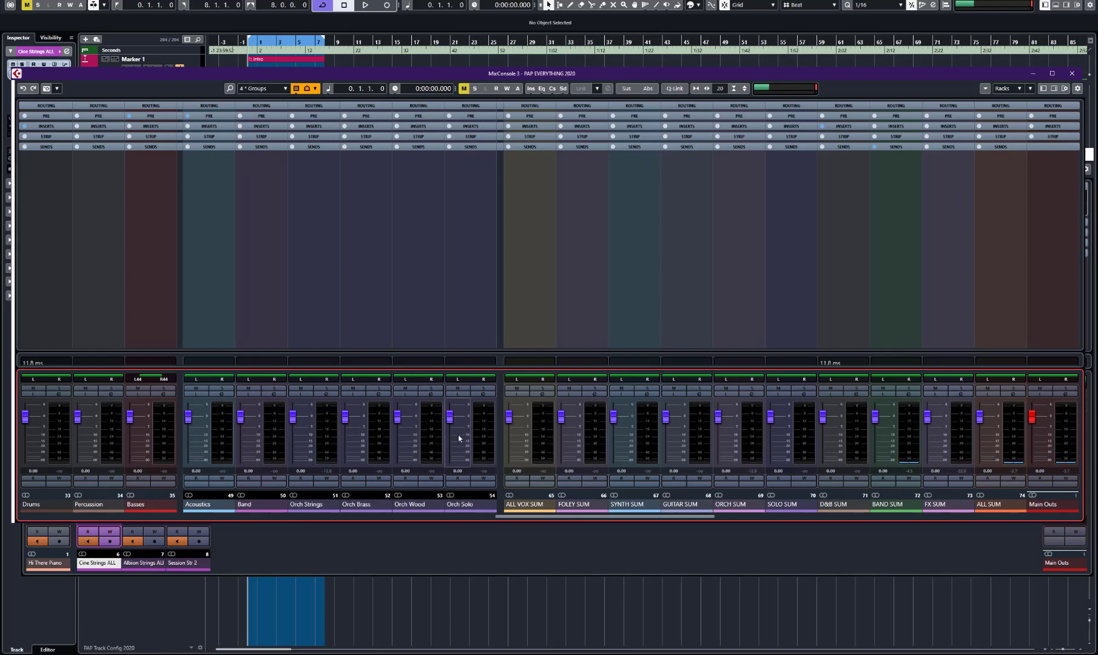
pyautogui.hscroll(-4, 547, 518)
pyautogui.hscroll(1, 378, 517)
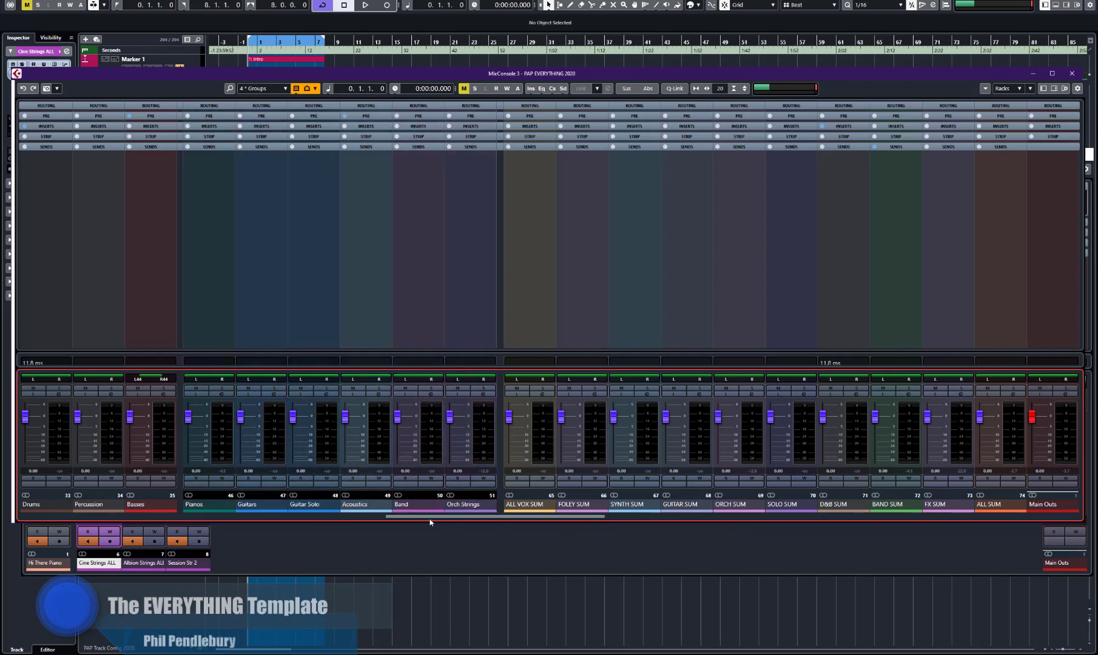
pyautogui.moveTo(451, 517); pyautogui.dragTo(516, 519)
pyautogui.click(415, 551)
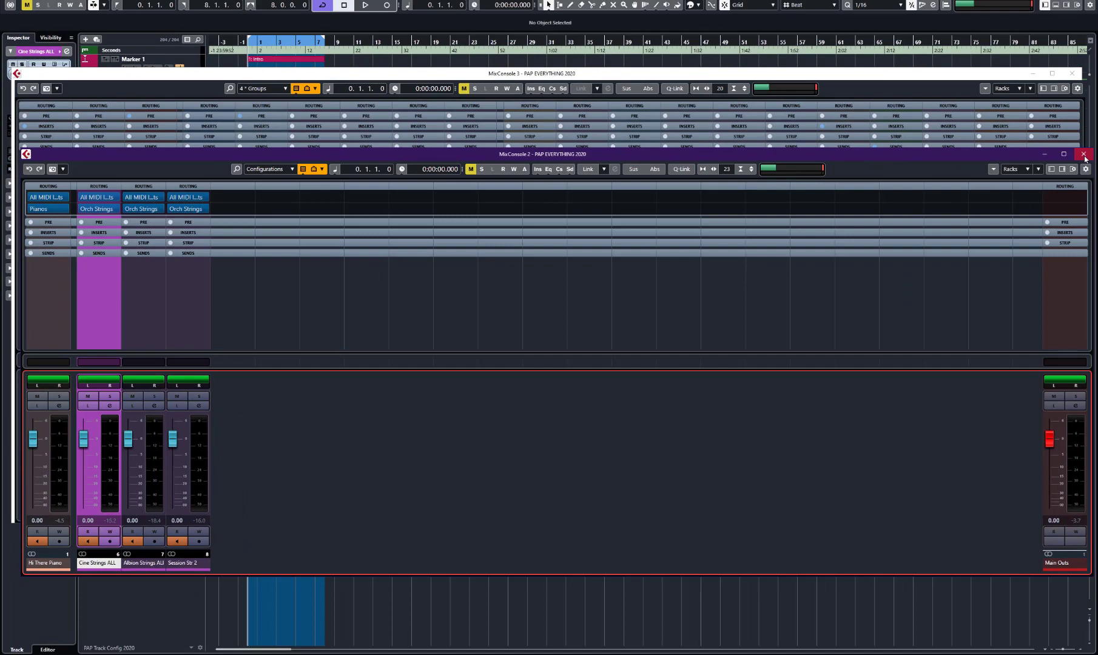
pyautogui.click(1085, 156)
# Step: Disable the Cine Strings ALL, Albion Strings ALL and Session Str 2 tracks from the track context menu
pyautogui.click(1046, 78)
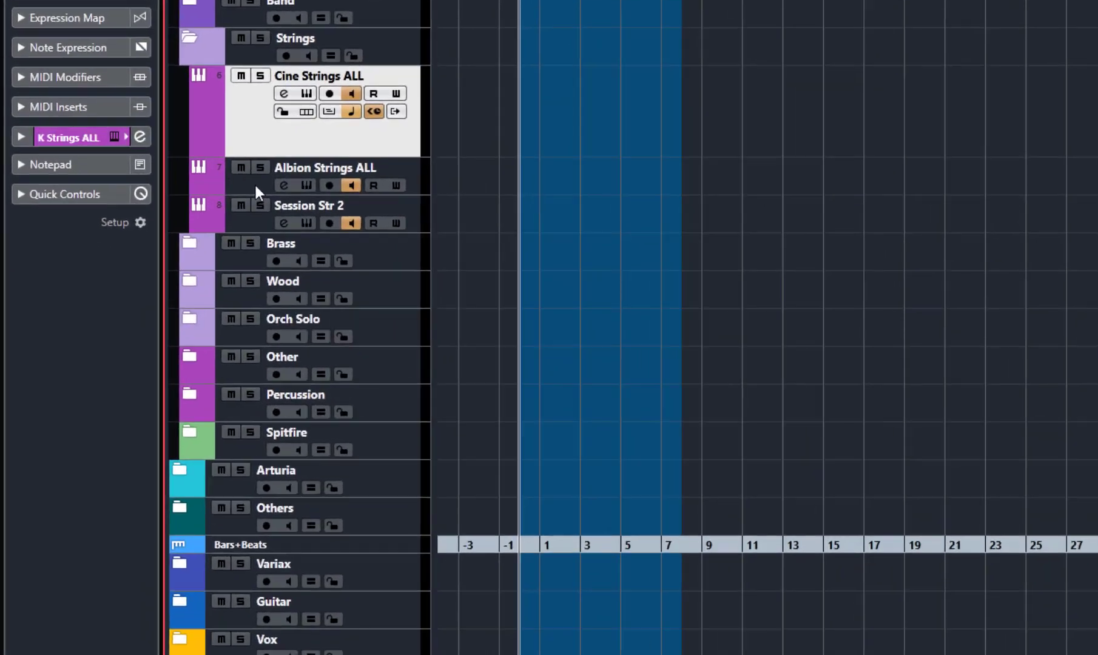
pyautogui.keyDown('ctrl'); pyautogui.click(139, 291); pyautogui.keyUp('ctrl')
pyautogui.keyDown('ctrl'); pyautogui.click(249, 267); pyautogui.keyUp('ctrl')
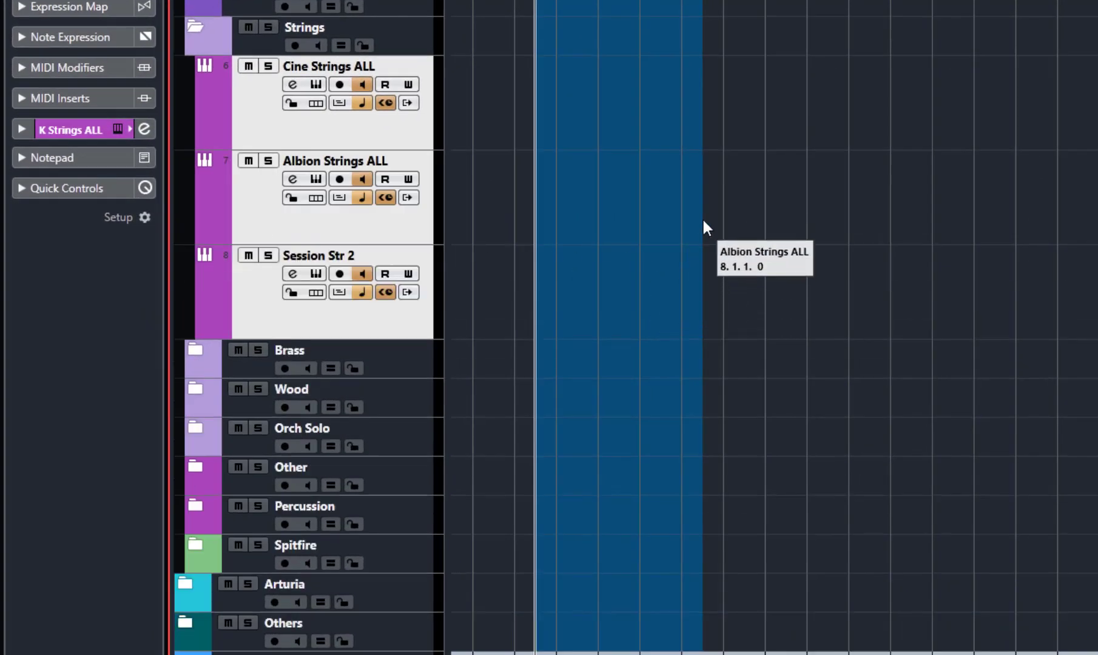
pyautogui.rightClick(393, 131)
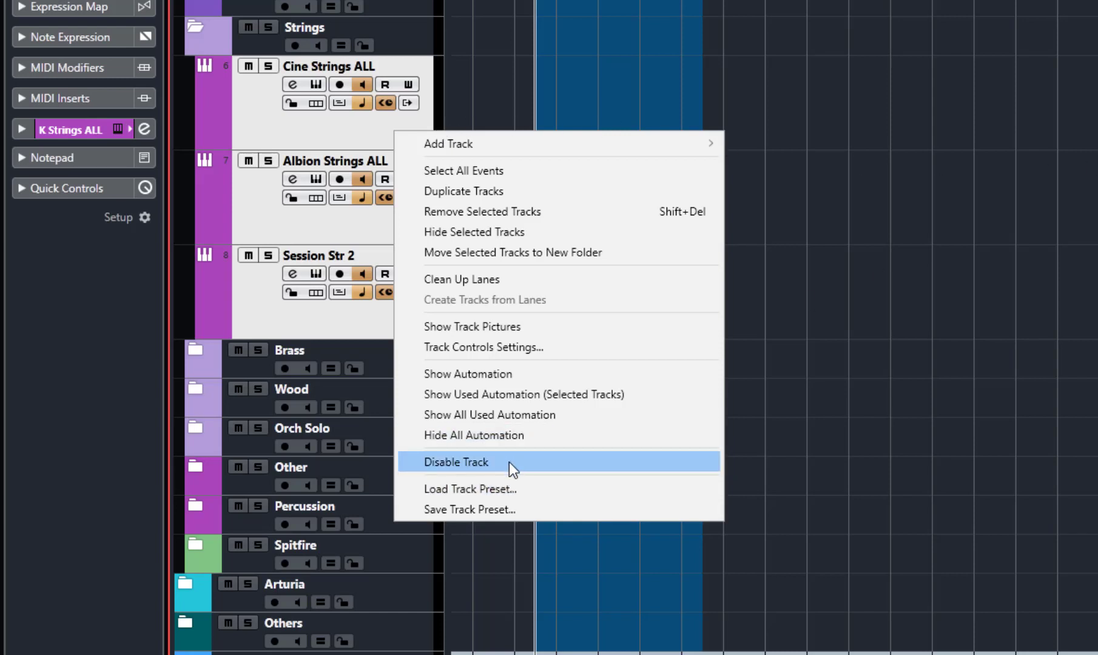
pyautogui.click(823, 35)
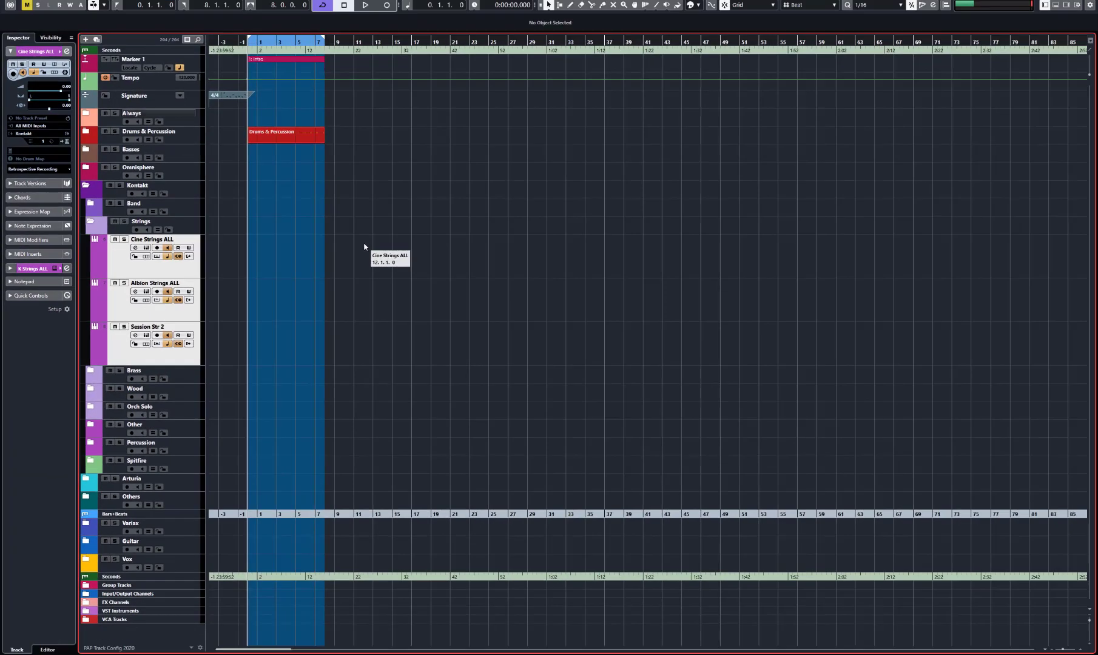
# Step: Collapse Strings and briefly open the Brass, Wood and Arturia folders to check their tracks
pyautogui.click(89, 223)
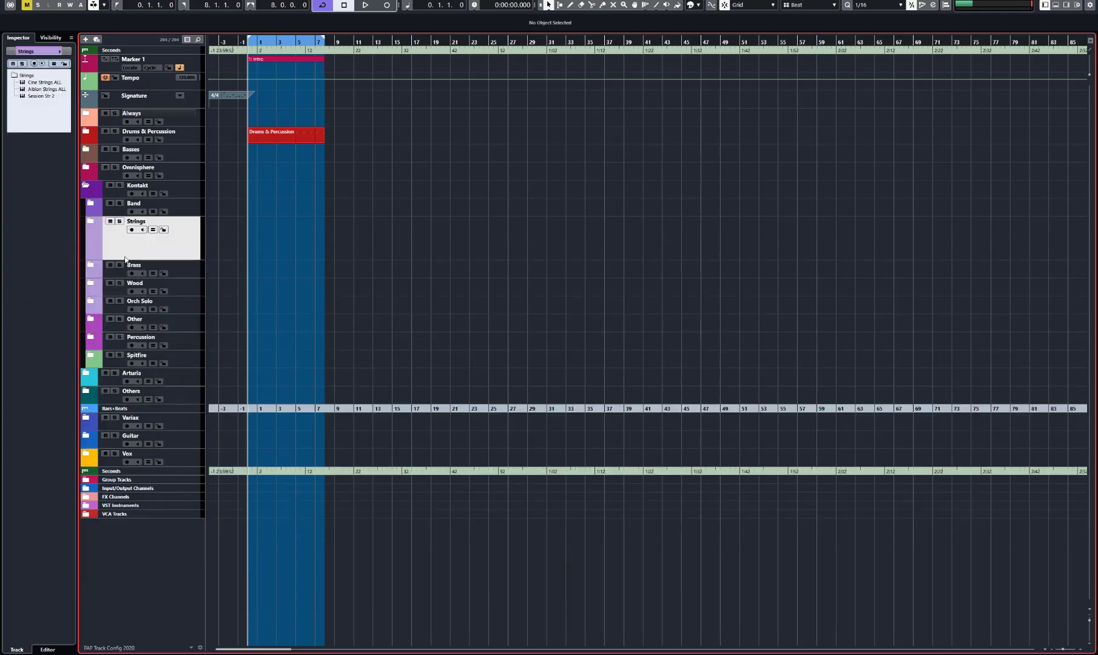
pyautogui.click(90, 266)
pyautogui.click(89, 265)
pyautogui.click(91, 284)
pyautogui.click(91, 283)
pyautogui.click(89, 373)
pyautogui.scroll(-3, 192, 376)
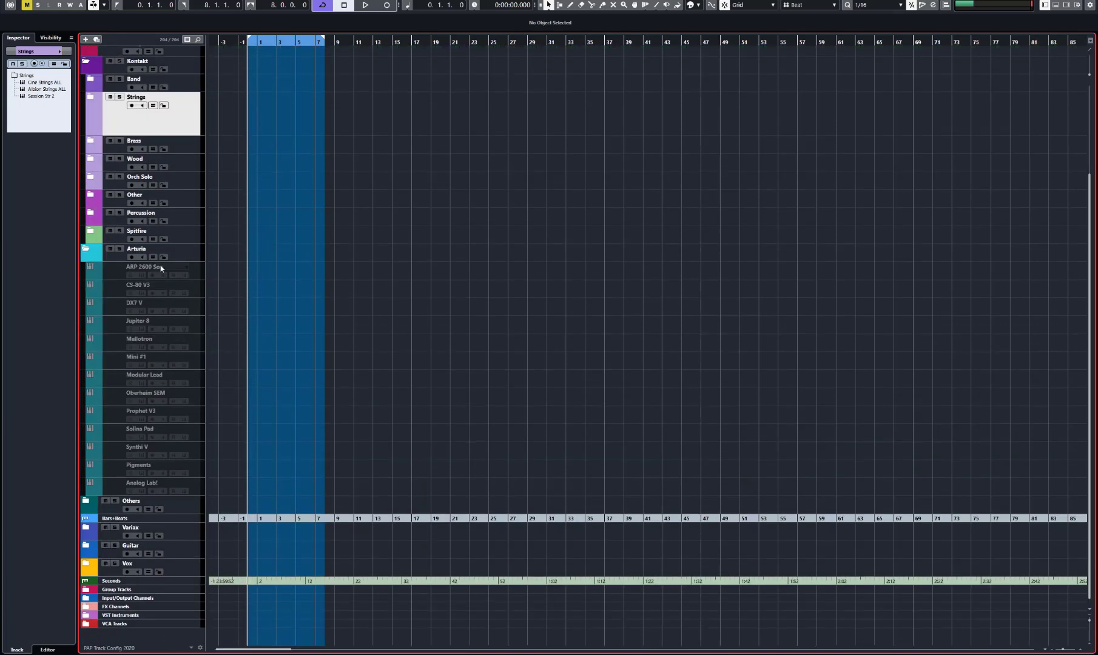
# Step: Collapse the Arturia and Kontakt folders and expand Variax to show its disabled guitar tracks
pyautogui.click(87, 251)
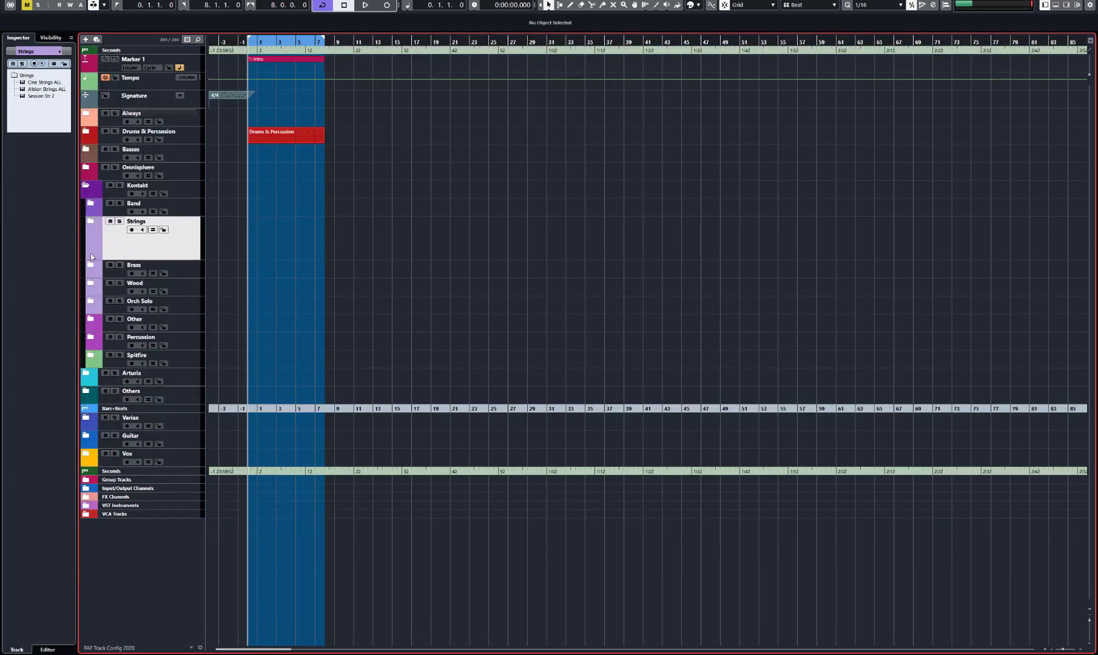
pyautogui.click(86, 190)
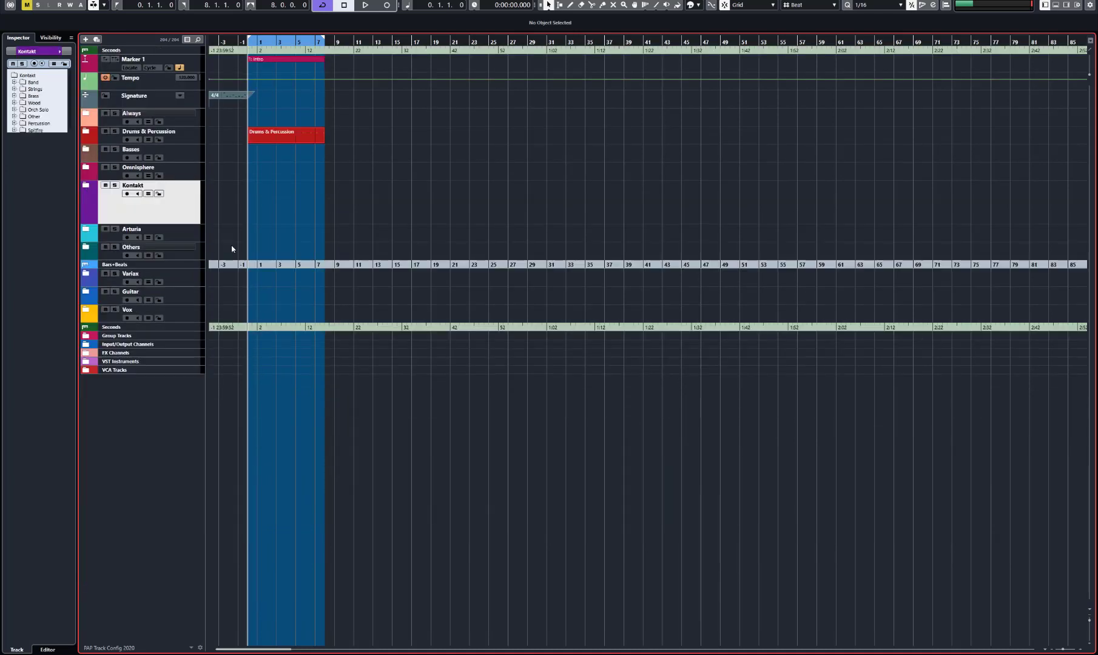
pyautogui.click(87, 276)
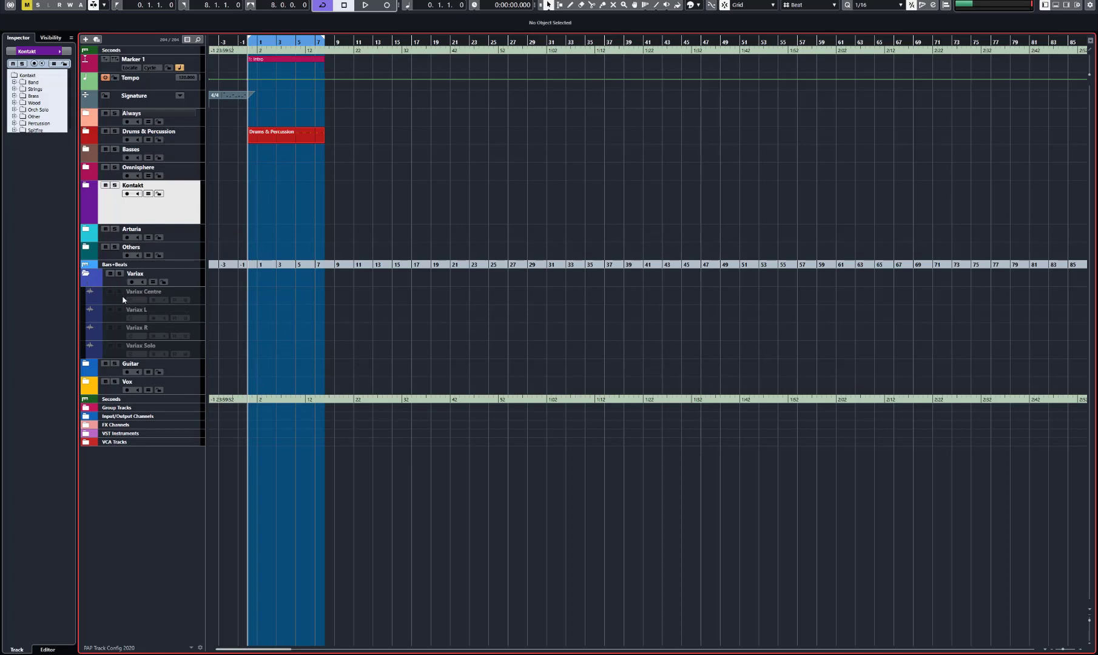
# Step: Inspect the UAD Marshall amp insert on Variax L in the mixer, then collapse the Variax folder
pyautogui.click(113, 317)
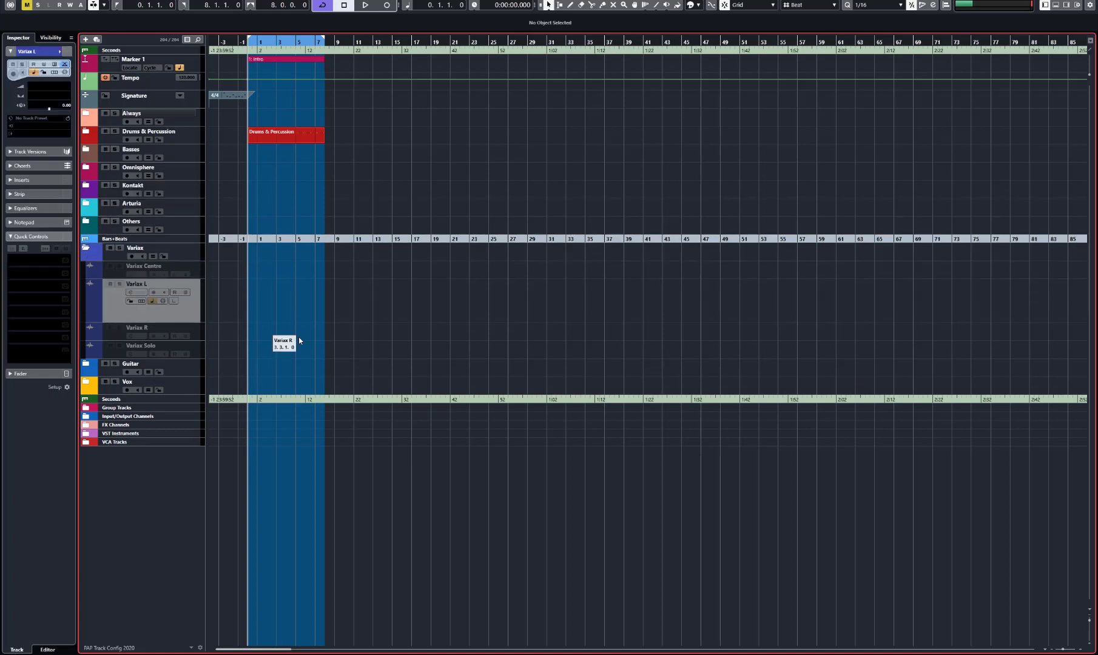
pyautogui.click(167, 317)
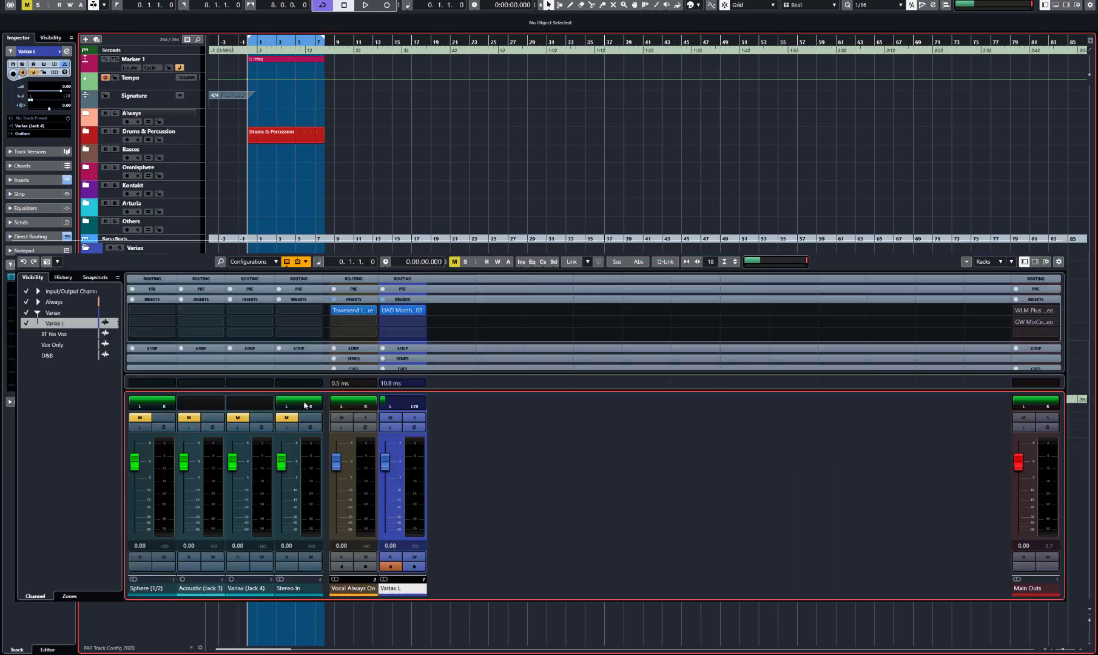
pyautogui.press('F3')
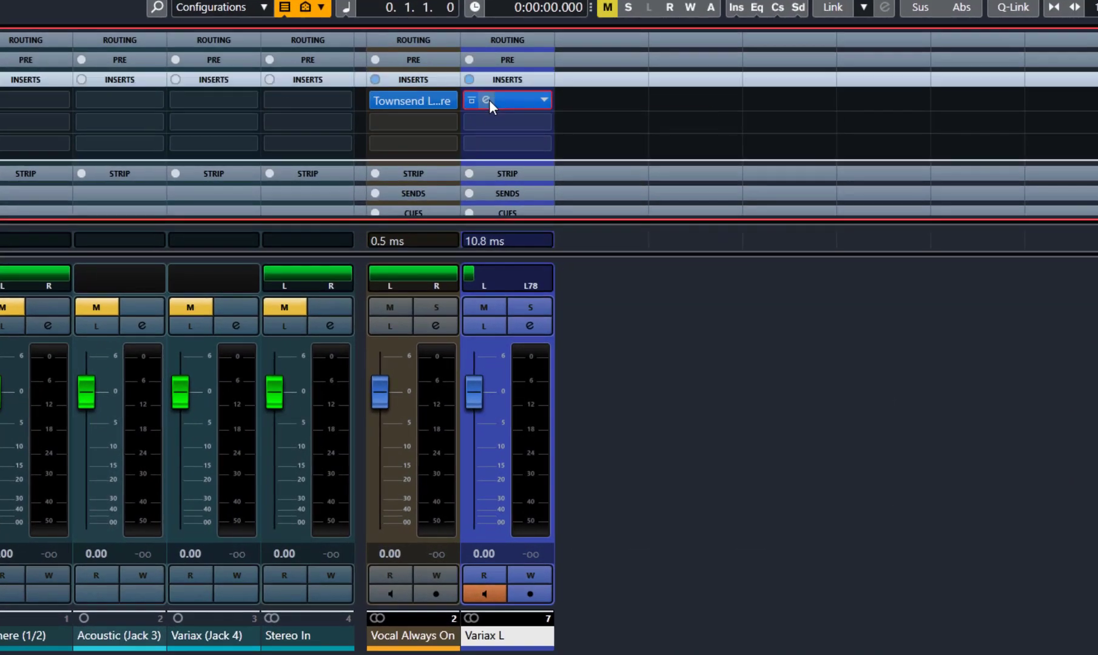
pyautogui.click(489, 99)
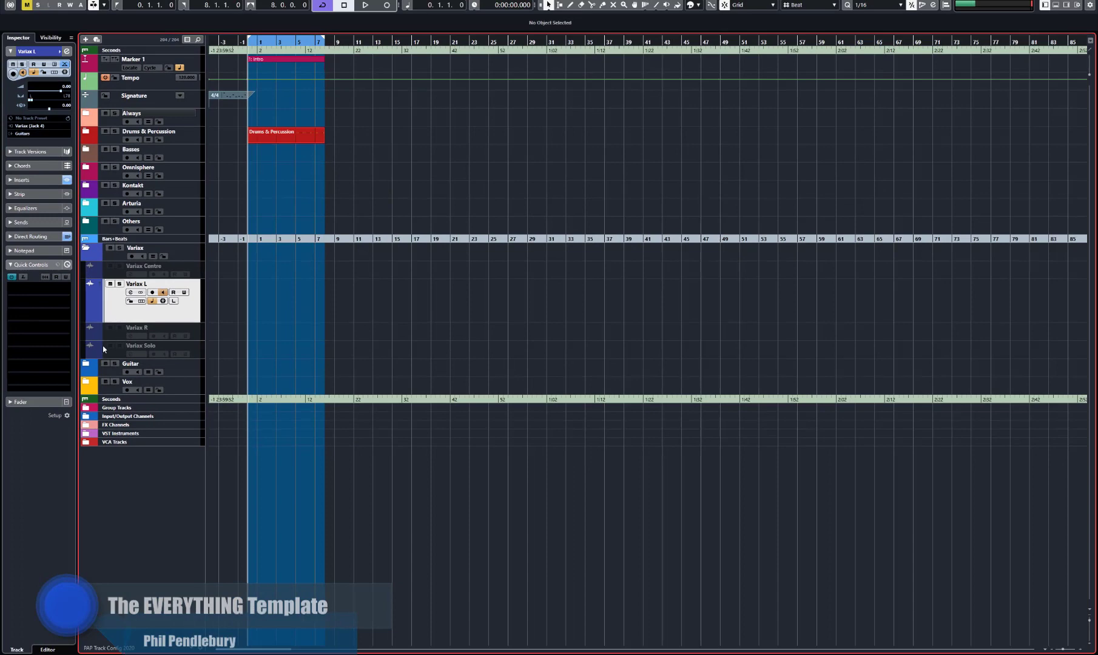
pyautogui.click(85, 248)
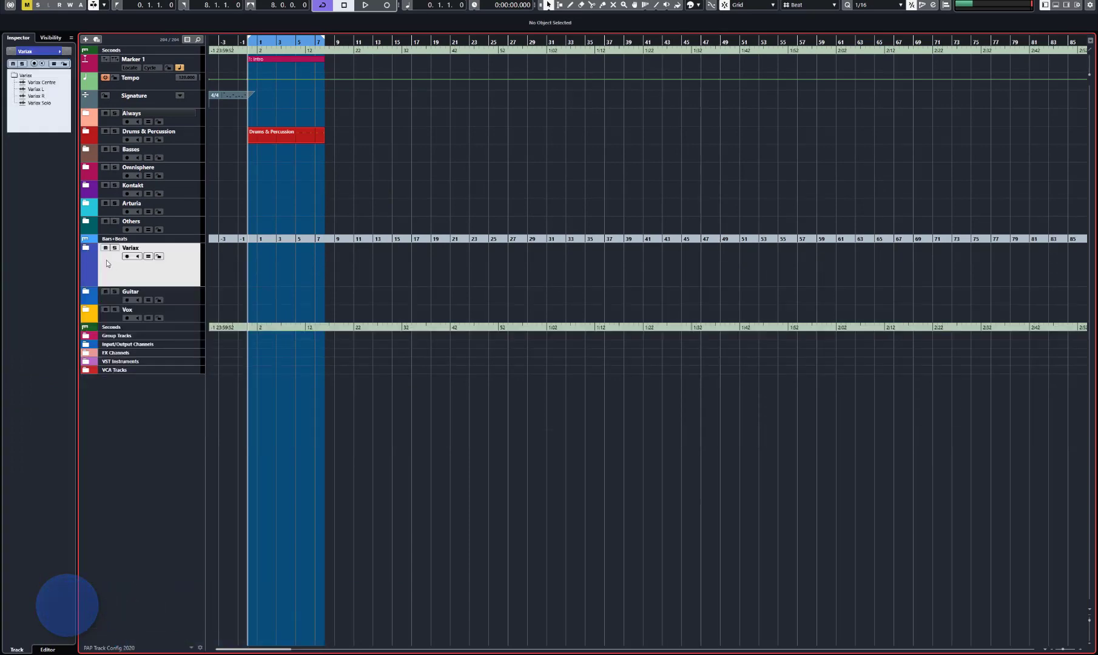
# Step: Open MixConsole and load the '3: FX+Groups' configuration showing the FX channel inserts
pyautogui.click(104, 142)
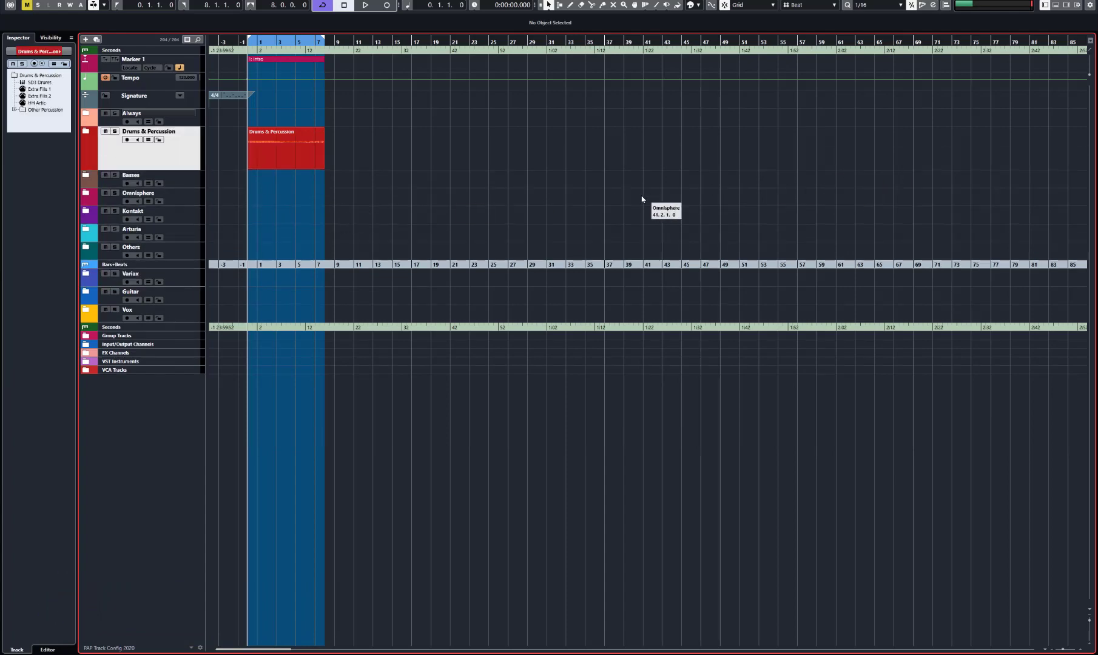
pyautogui.press('F3')
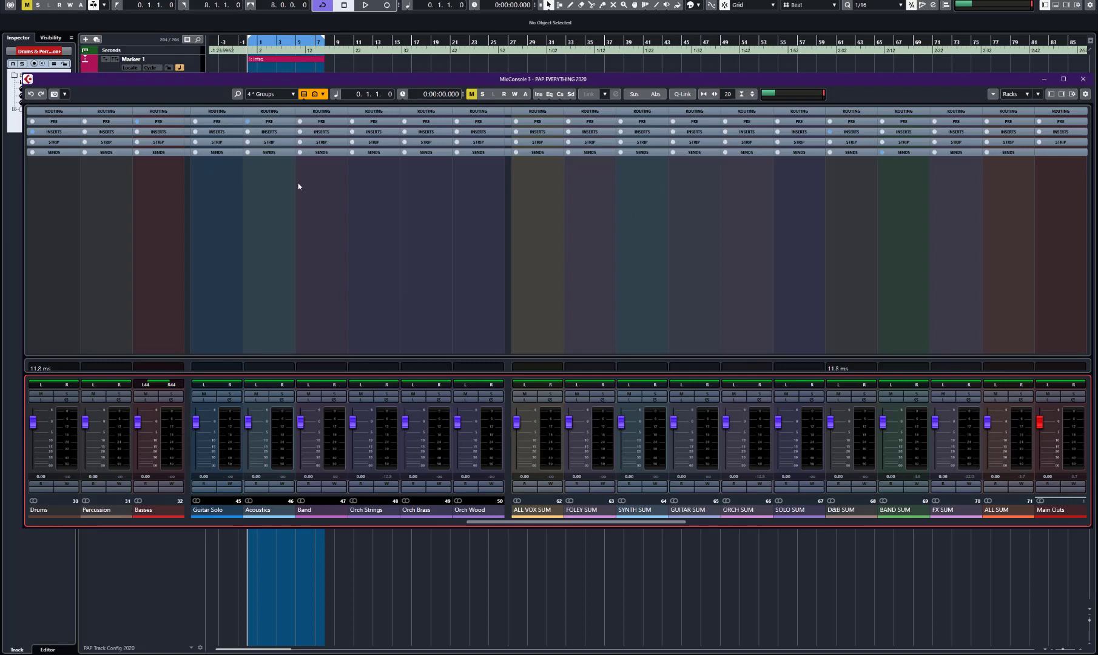
pyautogui.click(292, 95)
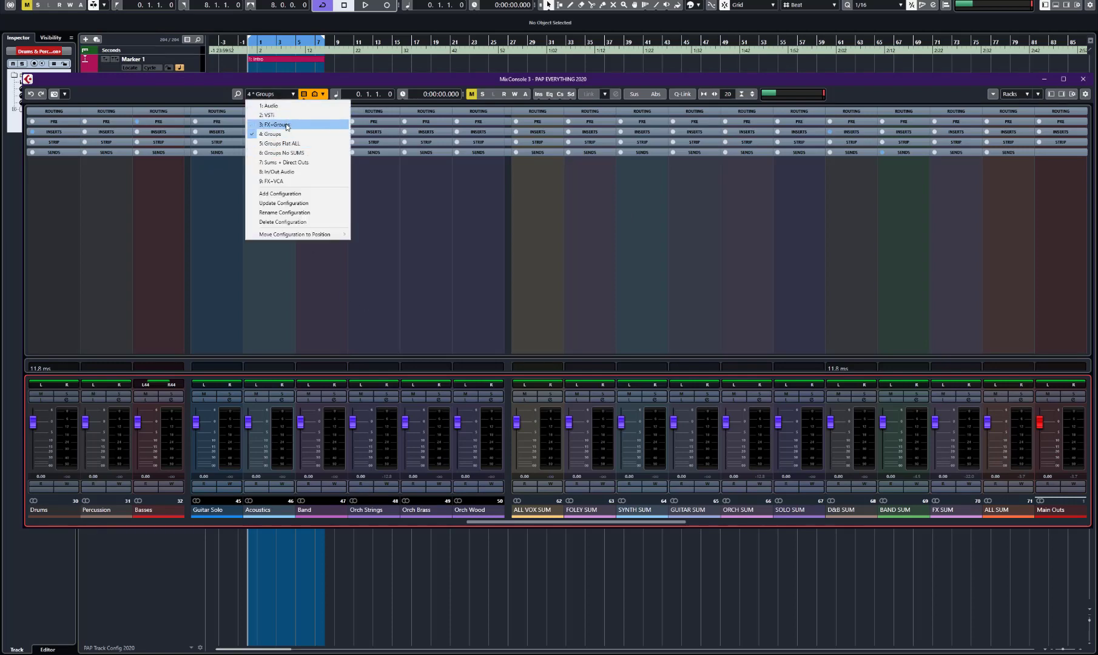
pyautogui.click(287, 125)
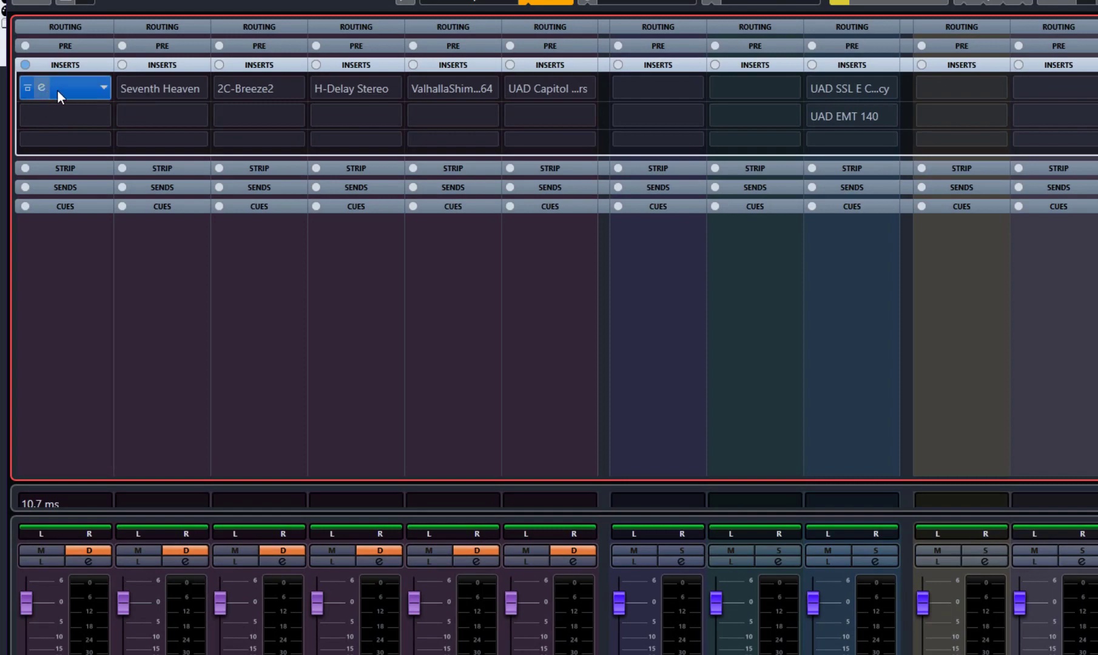
pyautogui.click(43, 89)
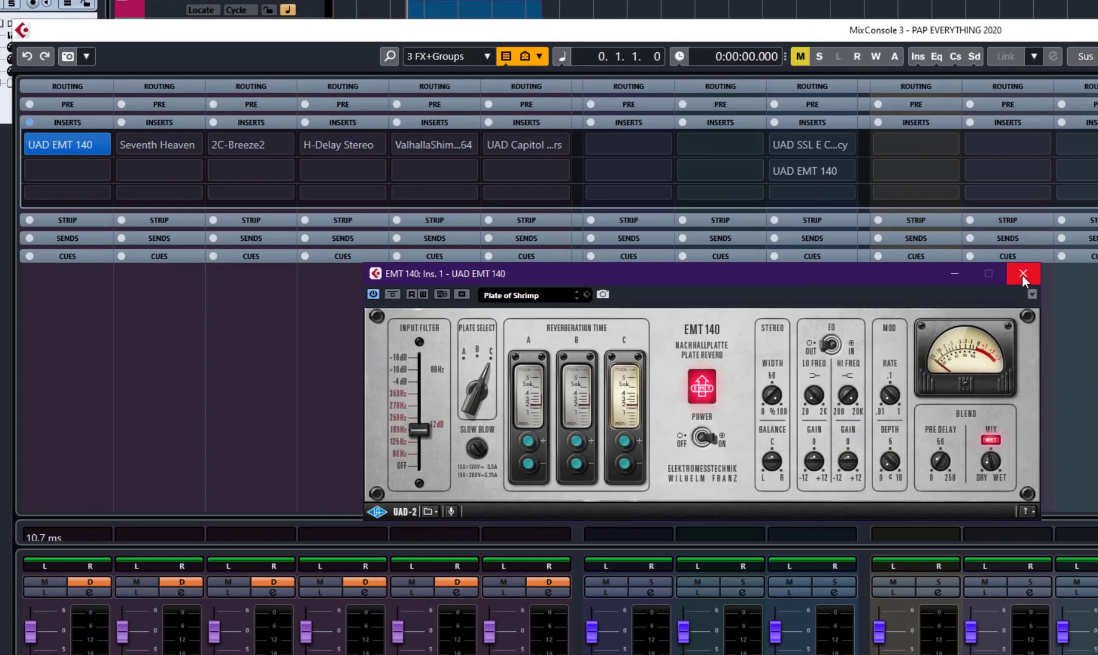
pyautogui.click(1023, 275)
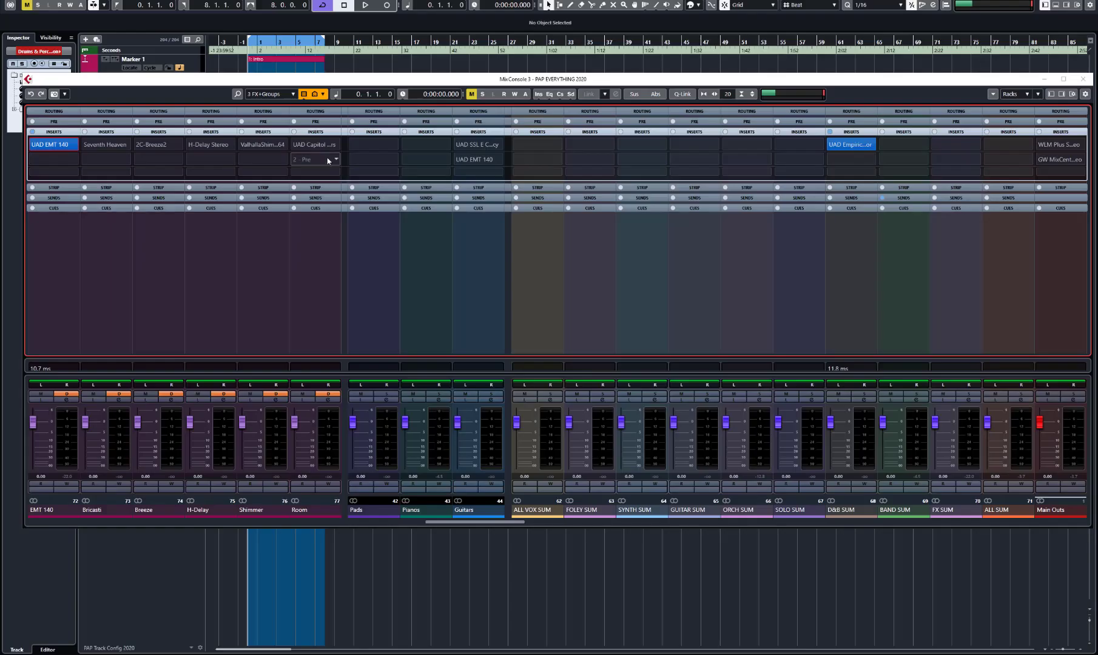
pyautogui.click(303, 144)
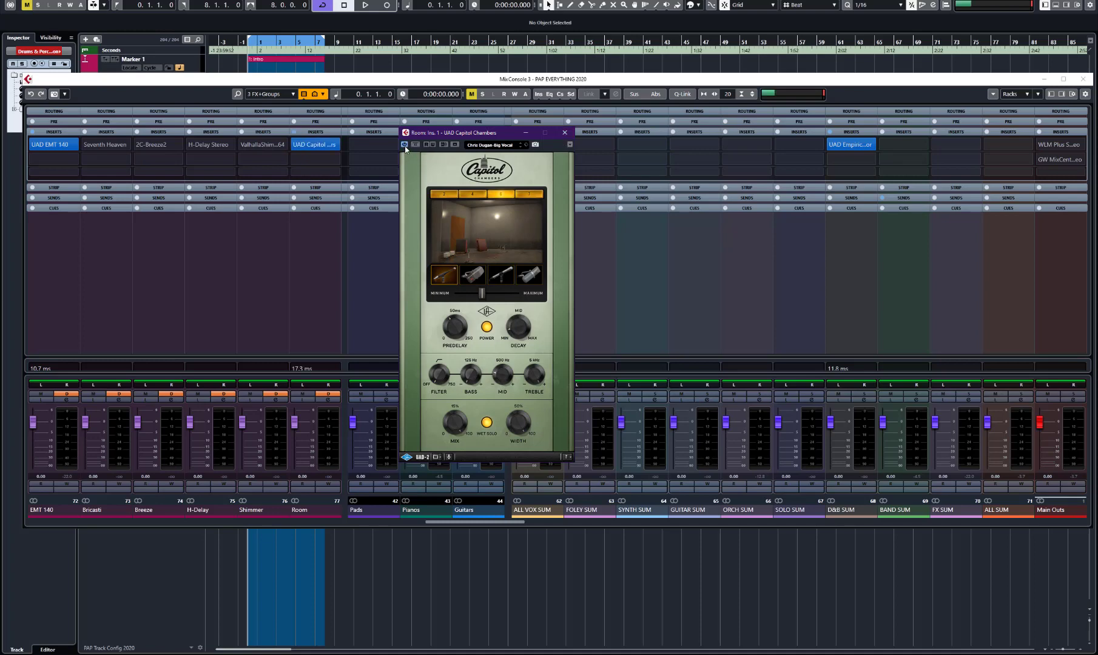
pyautogui.click(565, 134)
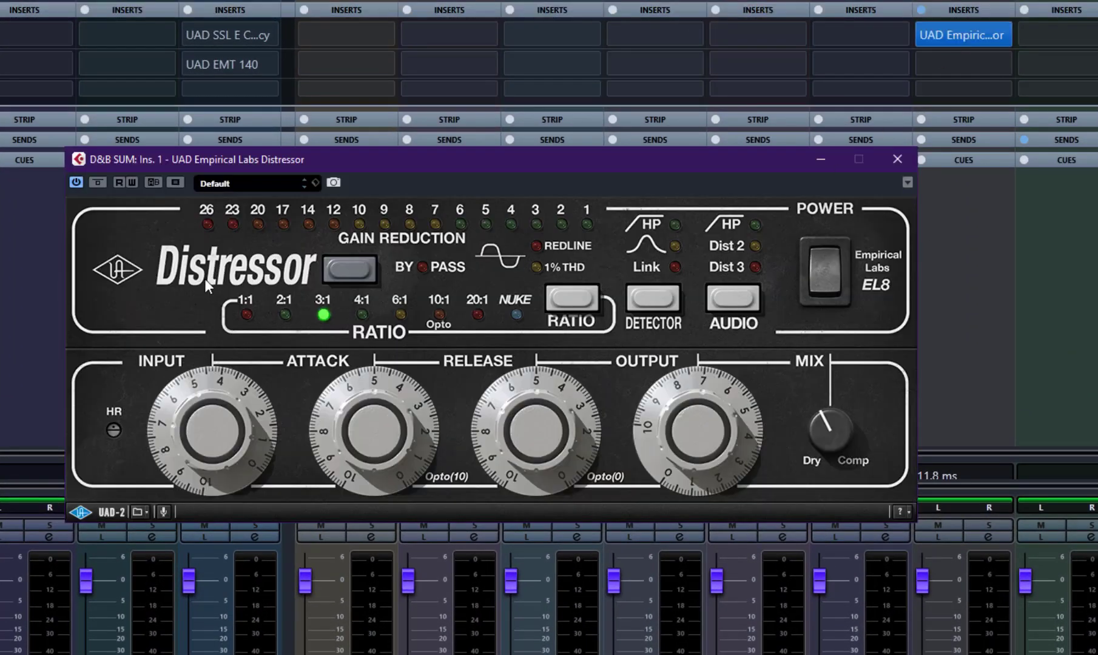
pyautogui.click(896, 160)
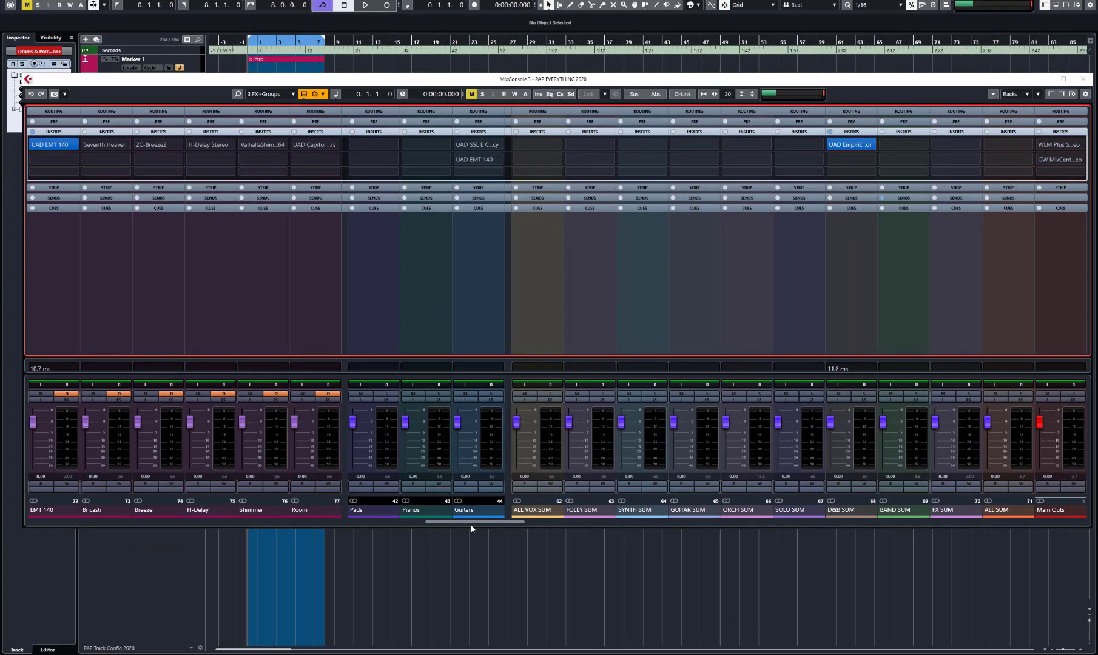
# Step: Scroll the mixer left, dismiss the channel colour palette, and close MixConsole 3
pyautogui.moveTo(471, 526); pyautogui.dragTo(55, 513)
pyautogui.click(54, 516)
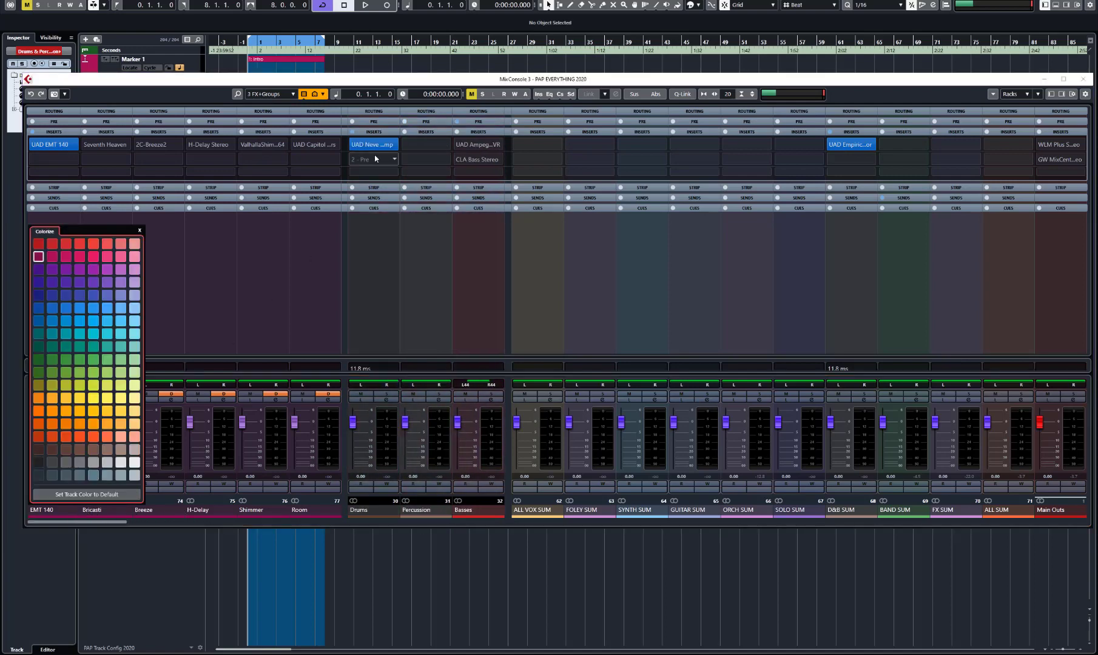
pyautogui.click(300, 269)
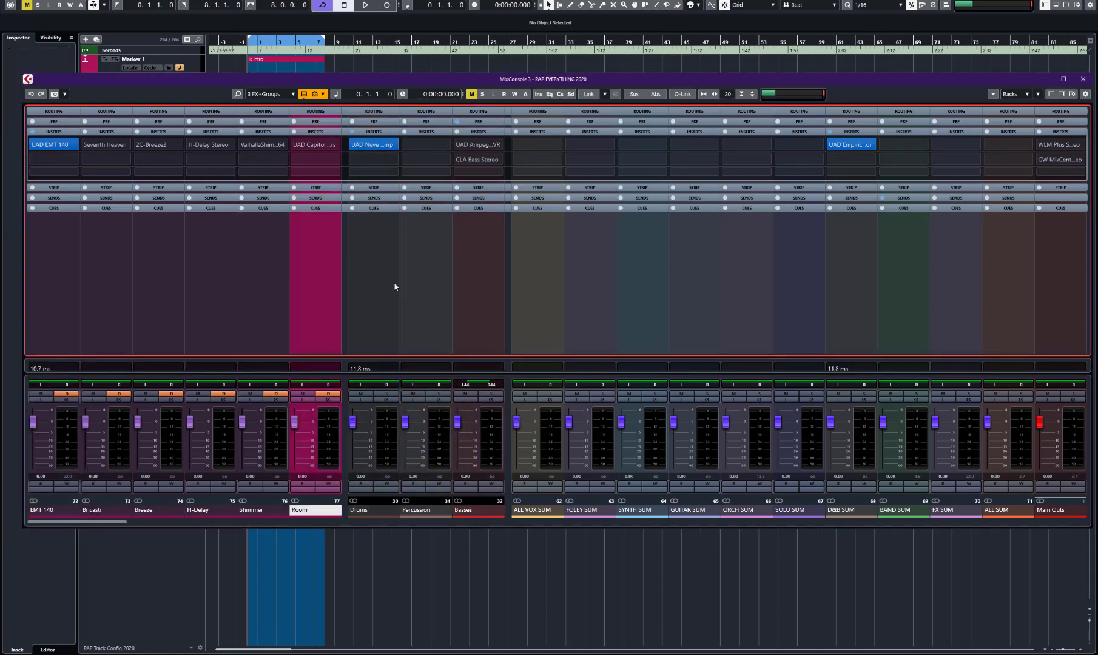
pyautogui.click(1084, 79)
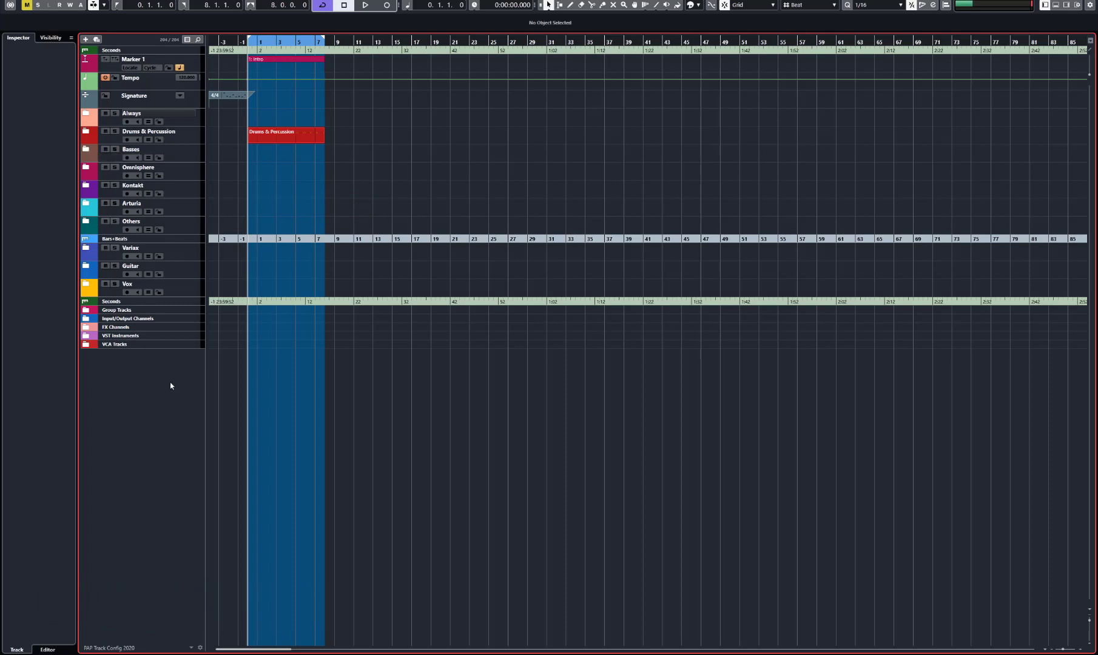
# Step: Expand the Others and Arturia folders, turn on monitoring for ARP 2600 Seq, then collapse Arturia
pyautogui.click(85, 221)
pyautogui.click(86, 203)
pyautogui.click(152, 225)
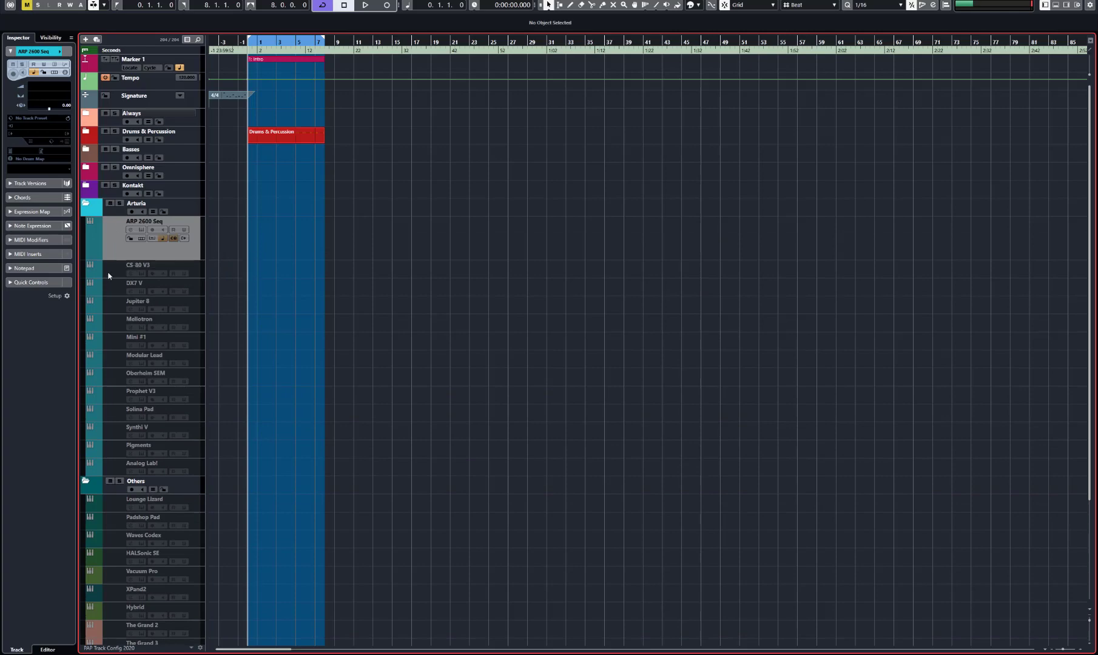
pyautogui.click(141, 251)
pyautogui.click(162, 231)
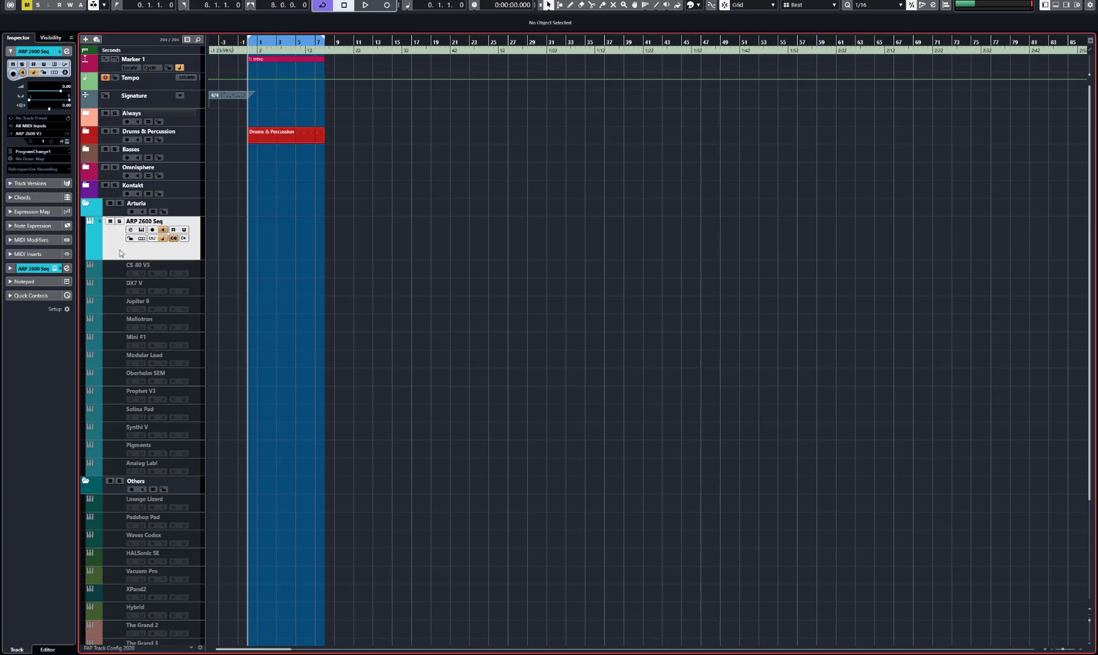
pyautogui.click(86, 204)
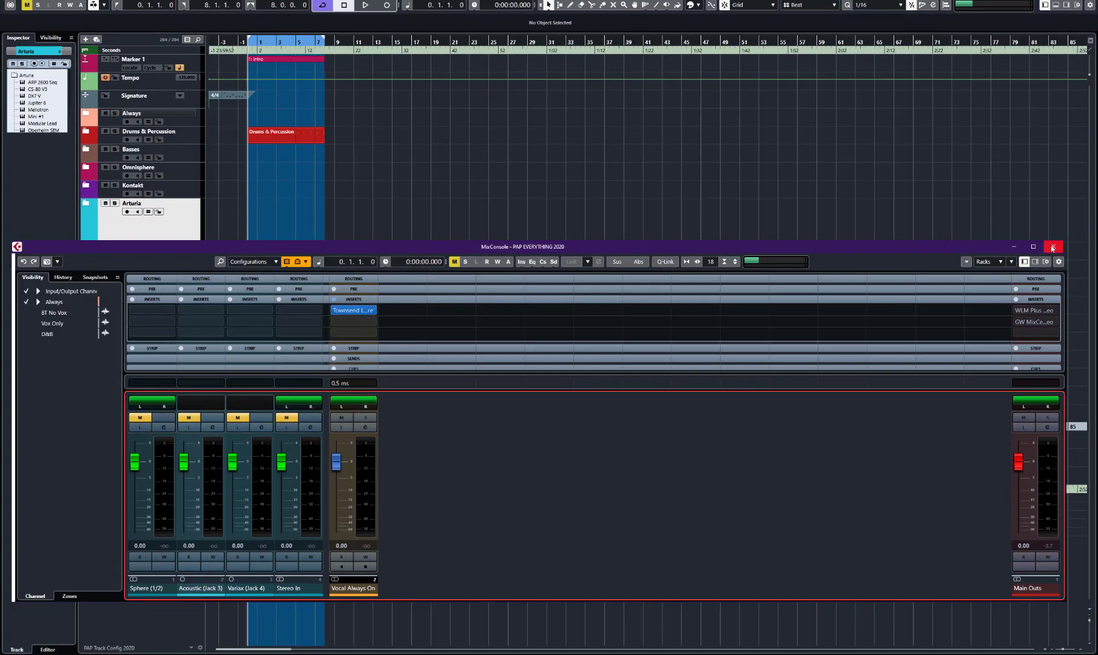
# Step: Close the mixer, expand Kontakt and Brass, and select CB Trumps Artic through Spitfire Low Brass
pyautogui.click(1052, 246)
pyautogui.click(86, 185)
pyautogui.click(91, 240)
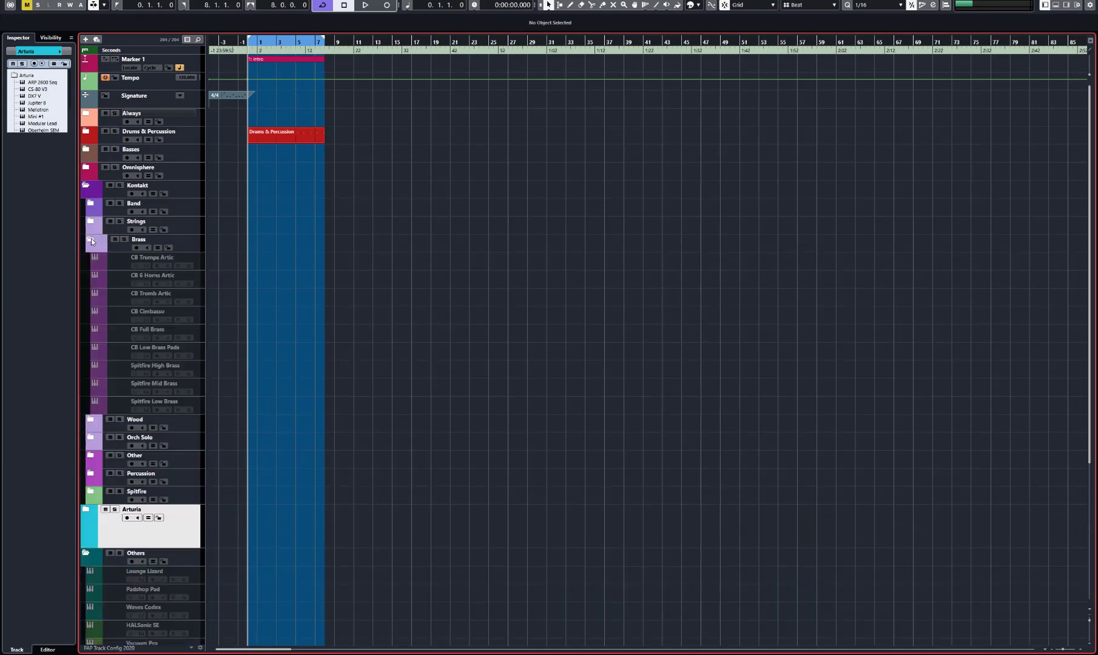
pyautogui.click(117, 268)
pyautogui.keyDown('shift'); pyautogui.click(119, 423); pyautogui.keyUp('shift')
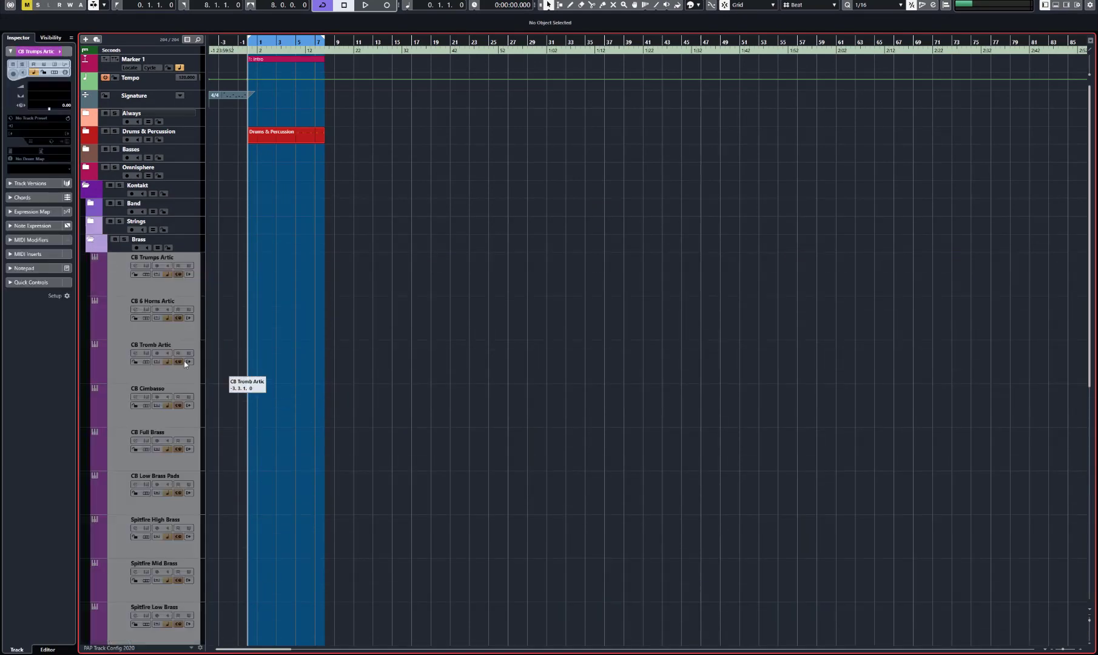
pyautogui.scroll(-5, 178, 364)
pyautogui.scroll(3, 170, 355)
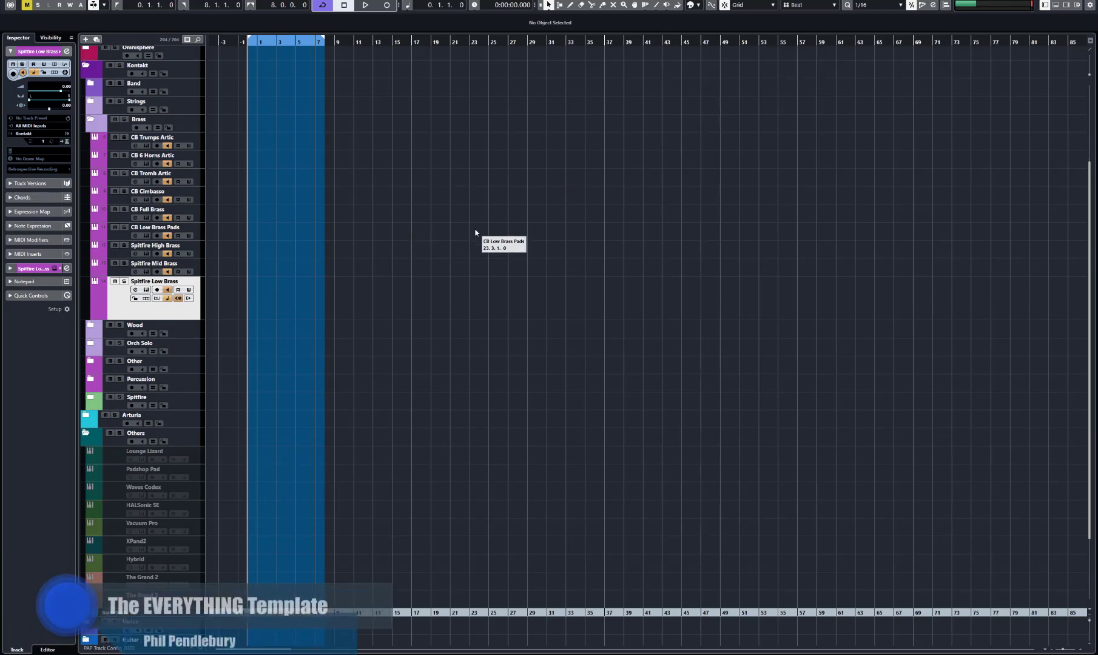
pyautogui.press('Up')
pyautogui.press('Return')
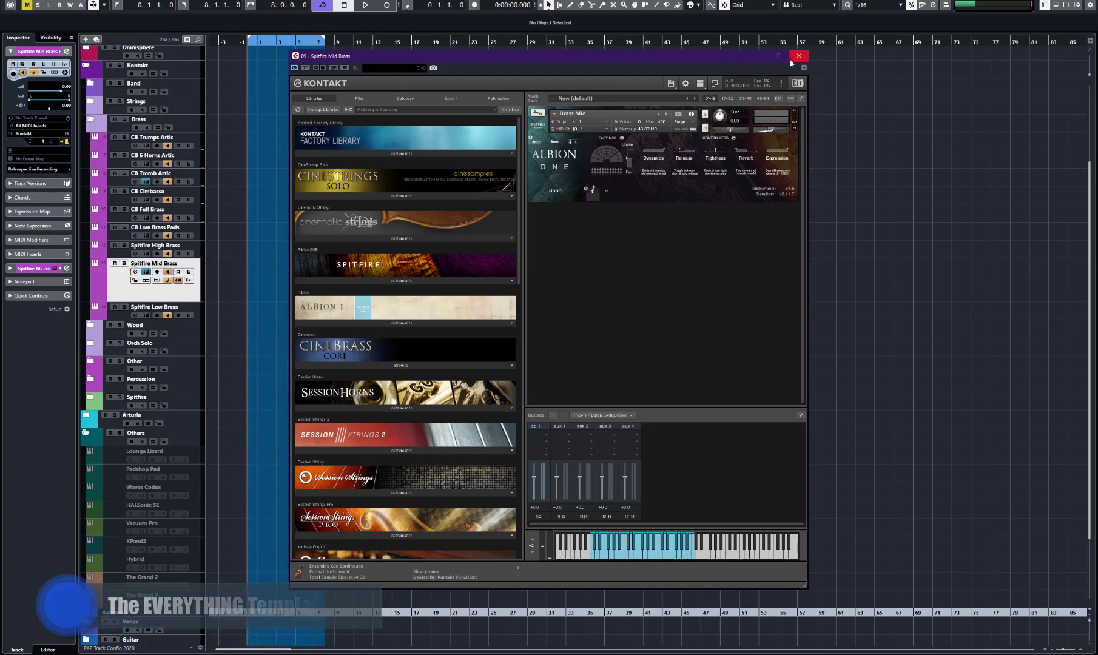
pyautogui.click(799, 55)
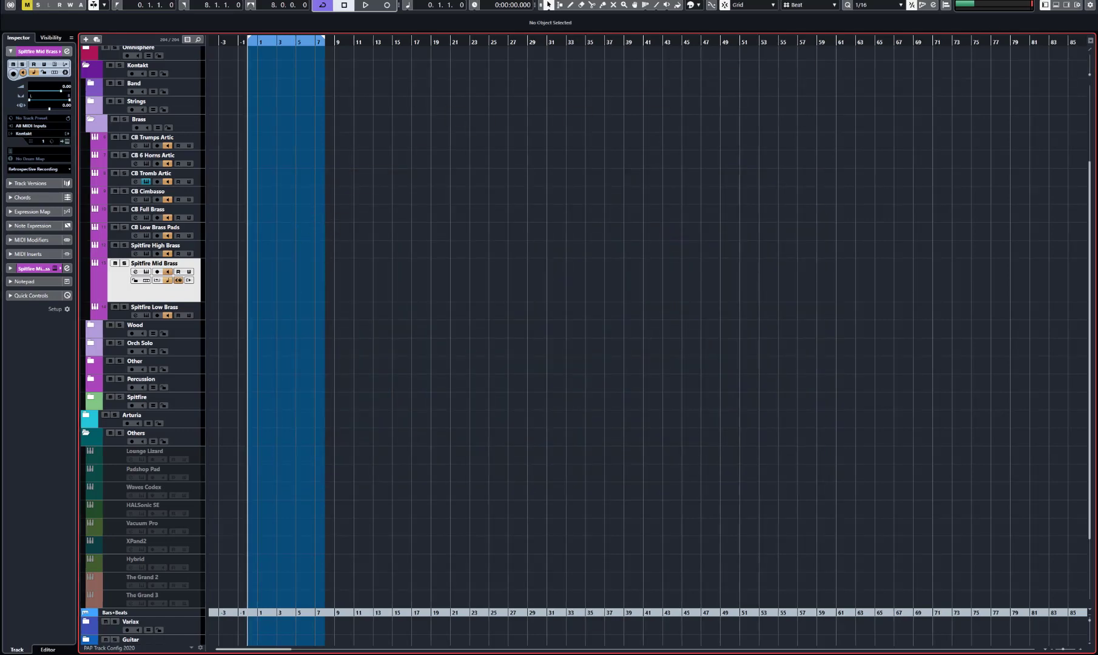
# Step: Close PAP EVERYTHING 2020 without saving changes
pyautogui.hotkey('ctrl', 'w')
pyautogui.click(549, 339)
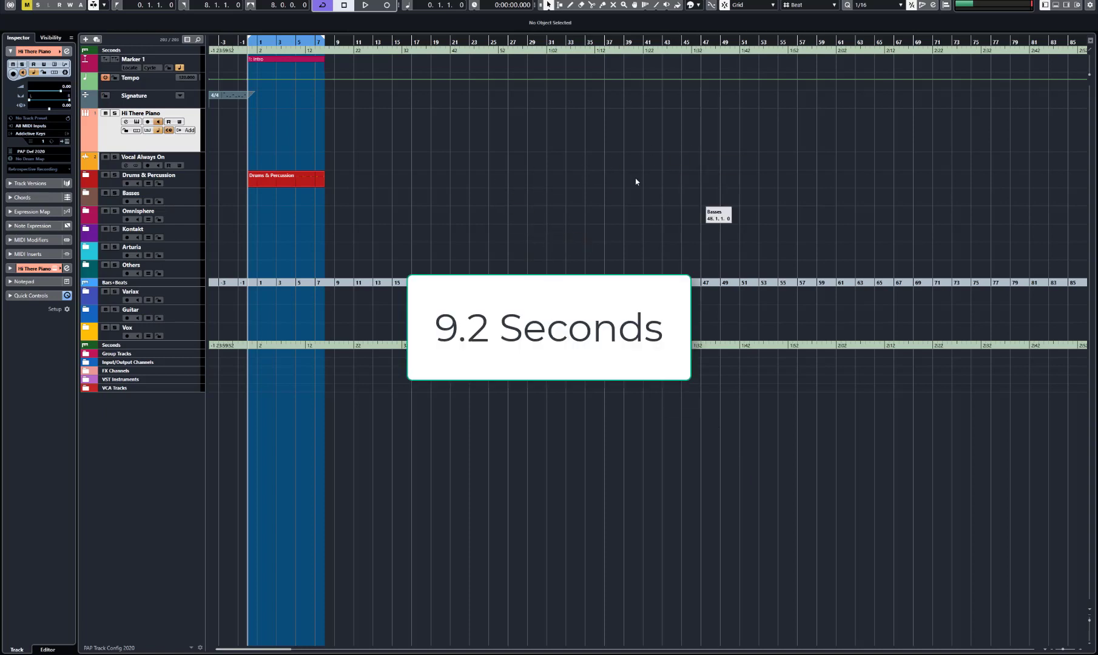
# Step: Save the project as the PAP Everything 2020 template, overwriting the existing template file
pyautogui.click(21, 1)
pyautogui.click(36, 145)
pyautogui.click(575, 483)
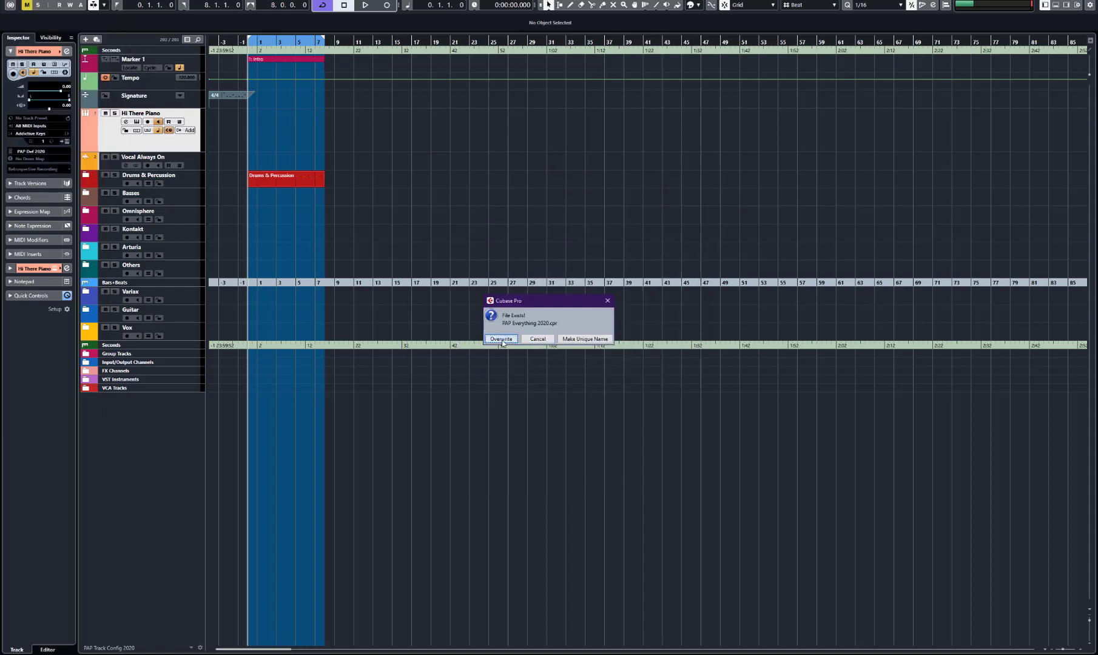
pyautogui.click(524, 340)
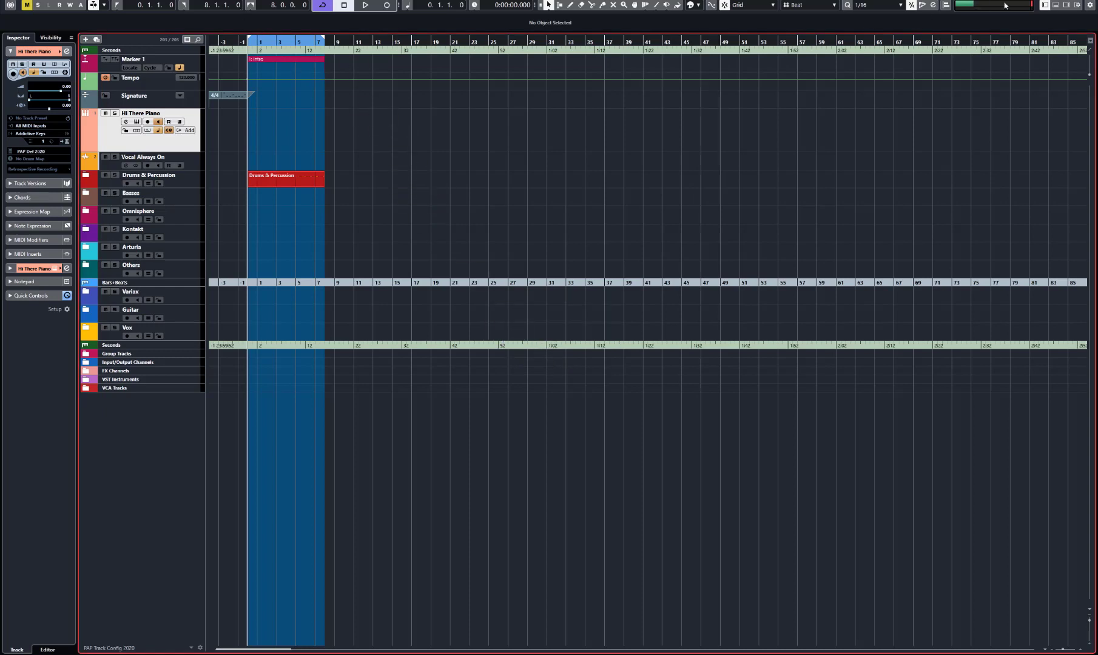
pyautogui.click(300, 1)
pyautogui.click(327, 5)
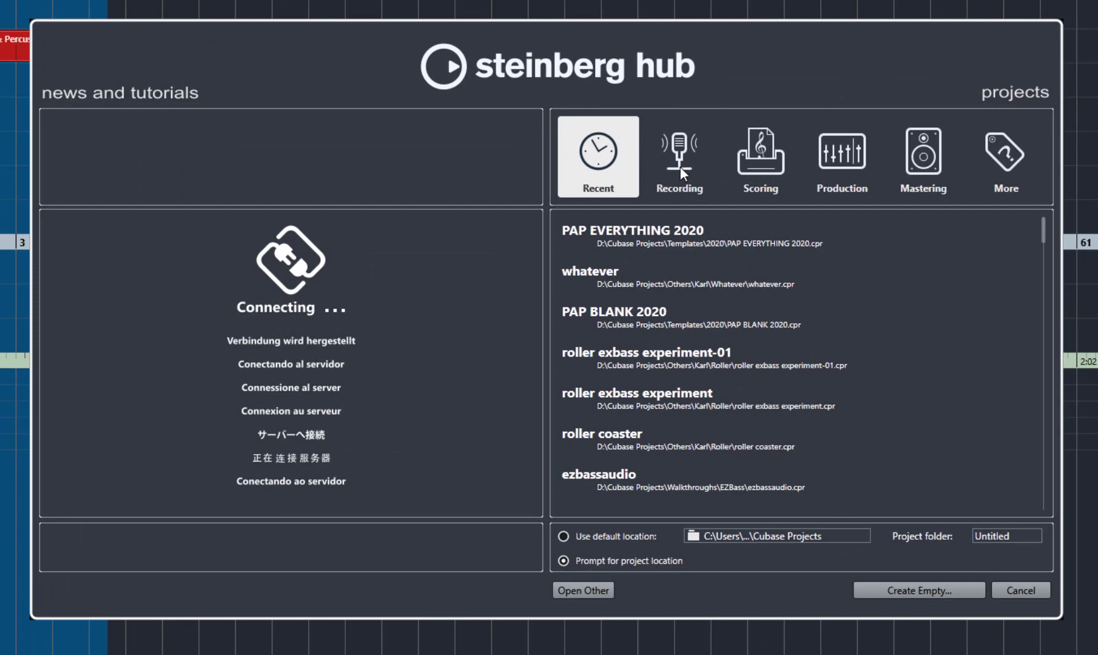
pyautogui.click(680, 166)
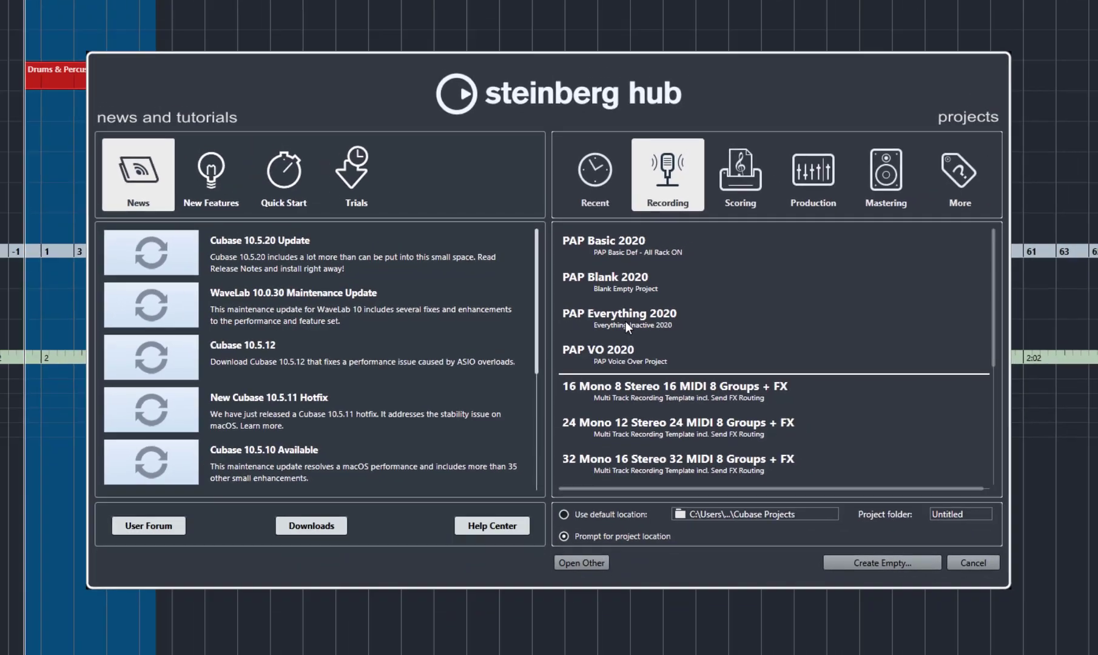
pyautogui.click(625, 317)
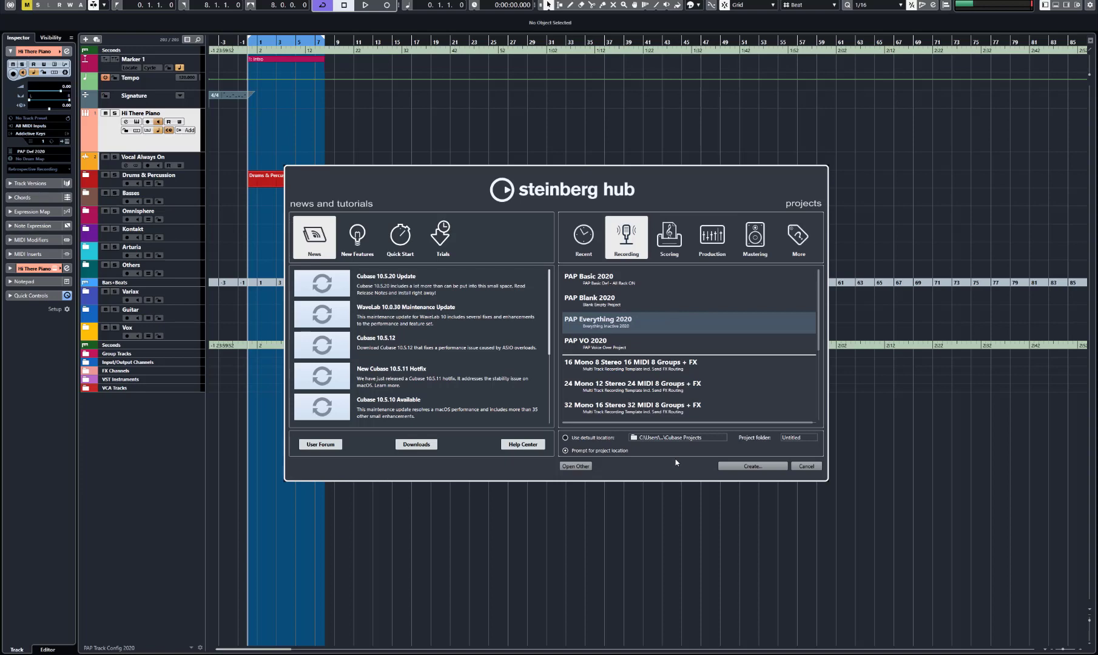
pyautogui.press('Escape')
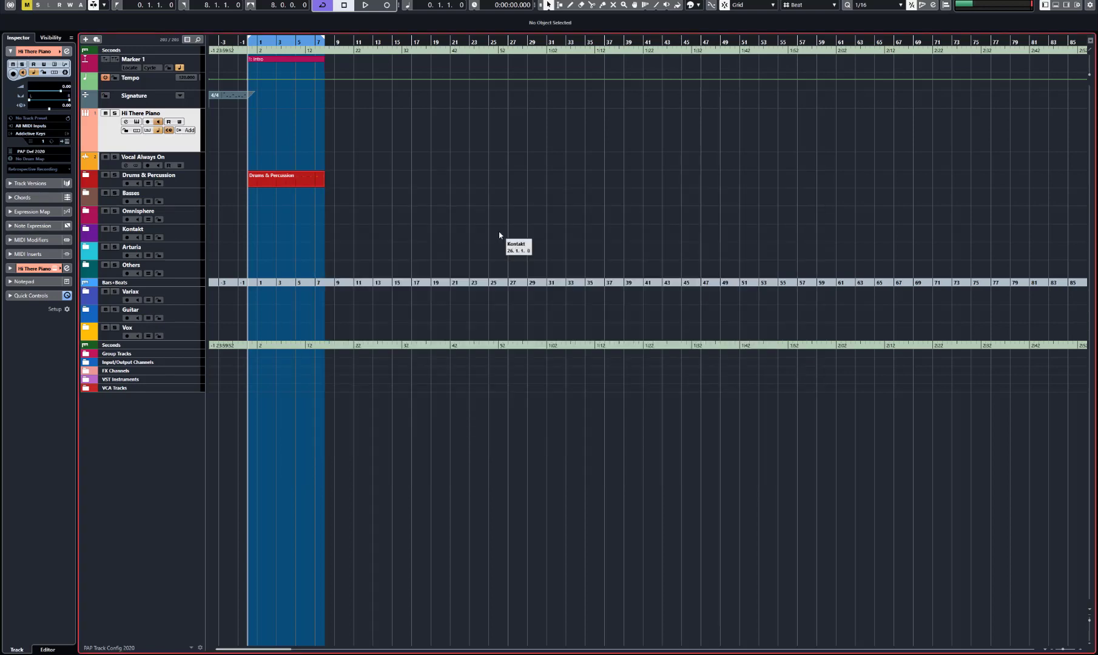